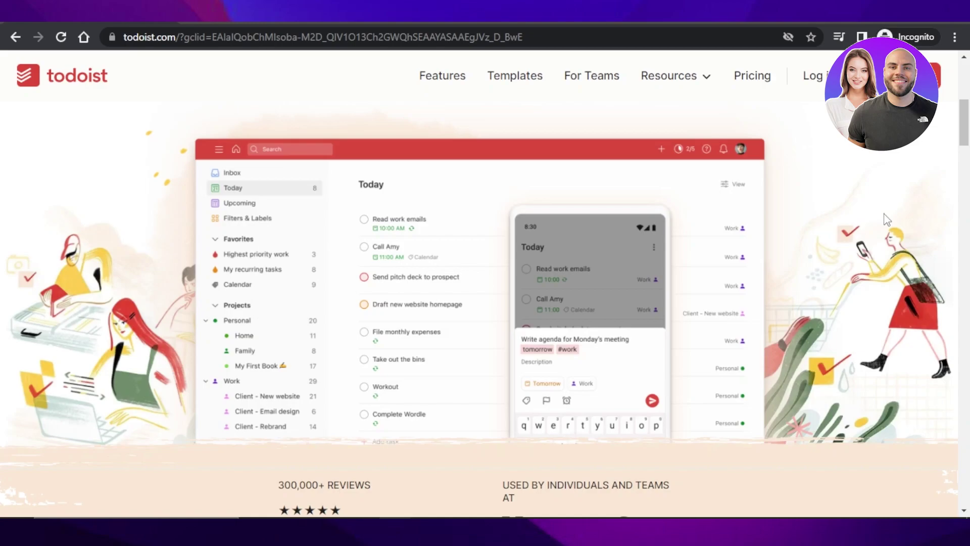
- Browse the Todoist homepage and start signing up for a free account
{"action": "left_click_drag", "start_coordinate": [966, 137], "coordinate": [968, 112]}
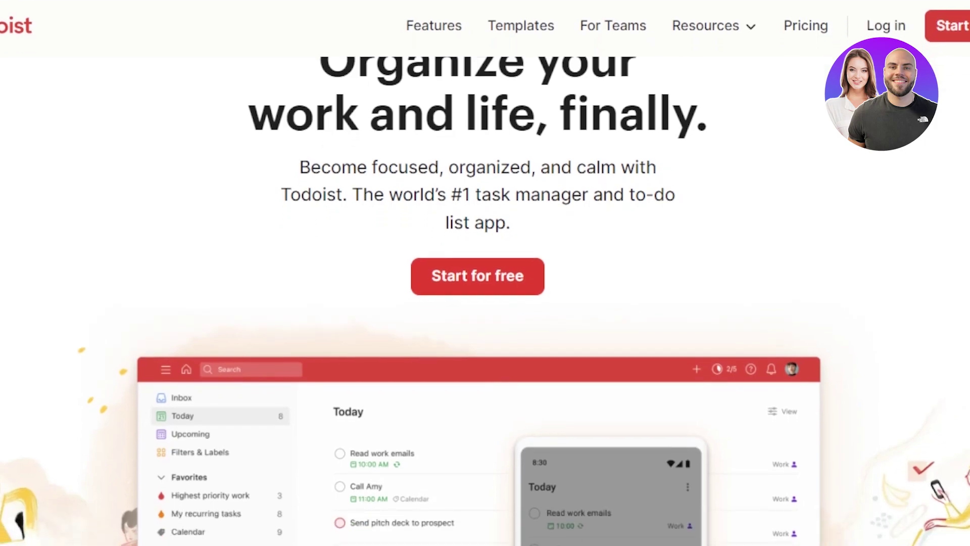
{"action": "scroll", "coordinate": [485, 299], "scroll_direction": "down", "scroll_amount": 20}
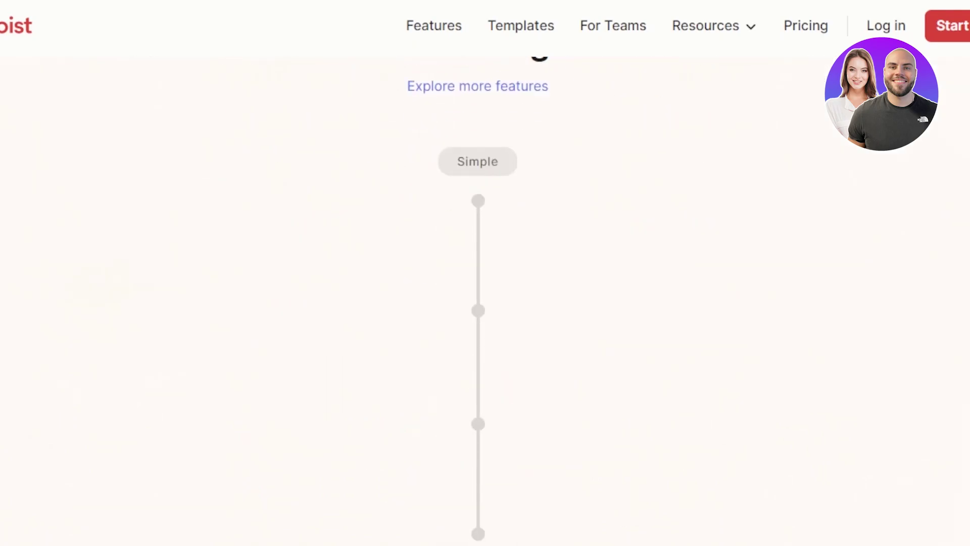
{"action": "scroll", "coordinate": [485, 299], "scroll_direction": "down", "scroll_amount": 4}
{"action": "scroll", "coordinate": [485, 298], "scroll_direction": "up", "scroll_amount": 4}
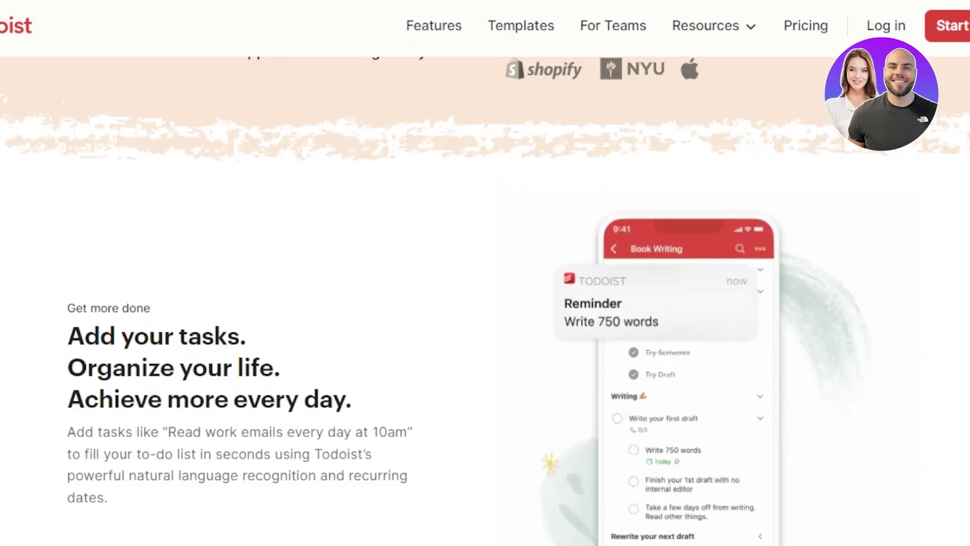
{"action": "scroll", "coordinate": [485, 298], "scroll_direction": "up", "scroll_amount": 12}
{"action": "scroll", "coordinate": [485, 298], "scroll_direction": "down", "scroll_amount": 10}
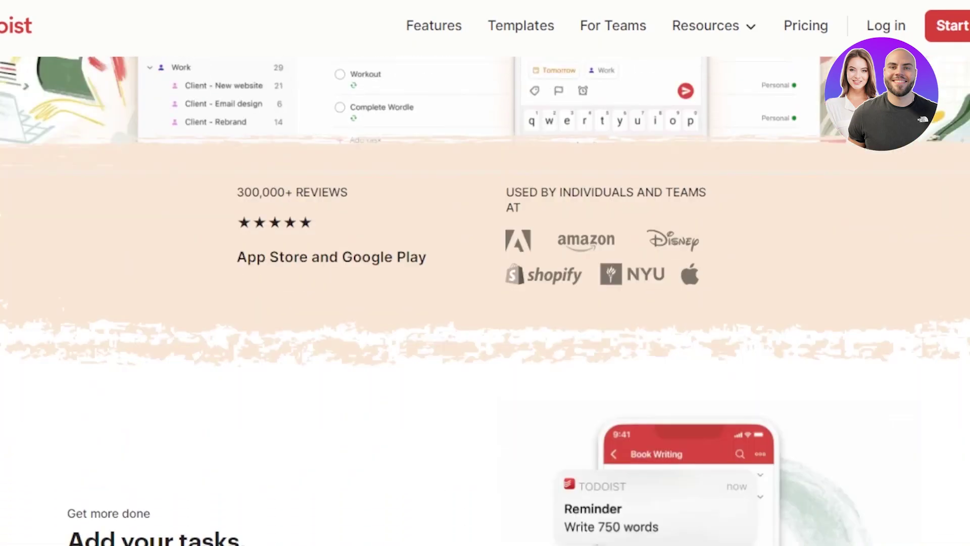
{"action": "scroll", "coordinate": [485, 298], "scroll_direction": "down", "scroll_amount": 20}
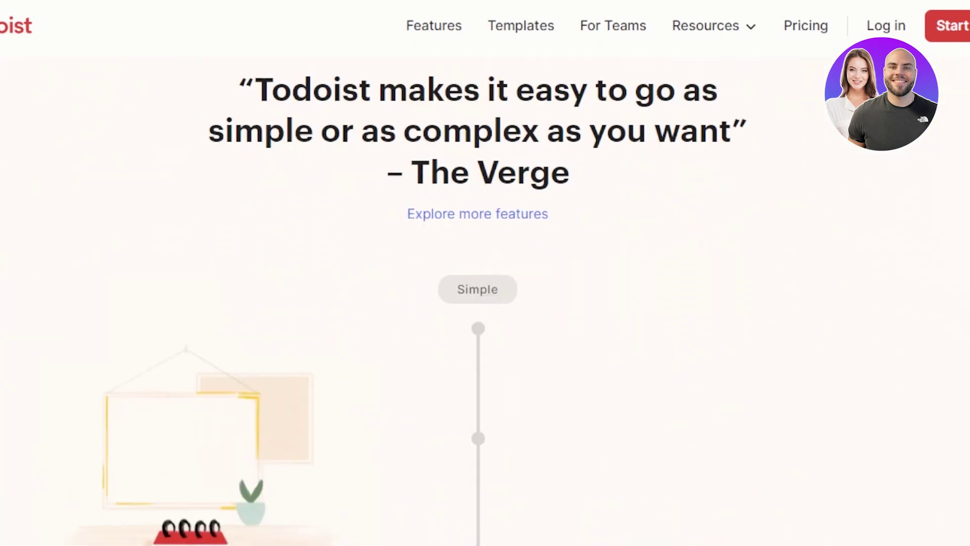
{"action": "scroll", "coordinate": [485, 298], "scroll_direction": "down", "scroll_amount": 2}
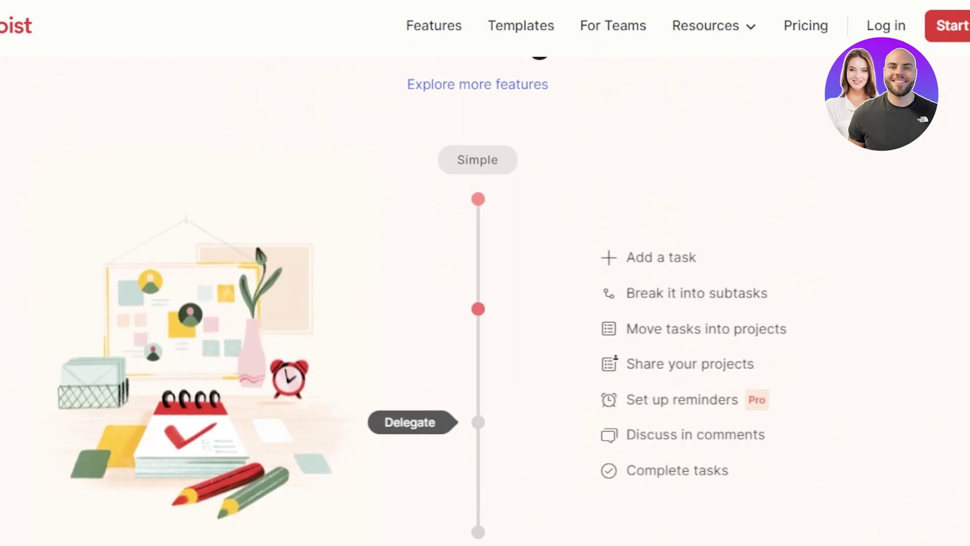
{"action": "scroll", "coordinate": [485, 298], "scroll_direction": "down", "scroll_amount": 10}
{"action": "scroll", "coordinate": [485, 299], "scroll_direction": "up", "scroll_amount": 15}
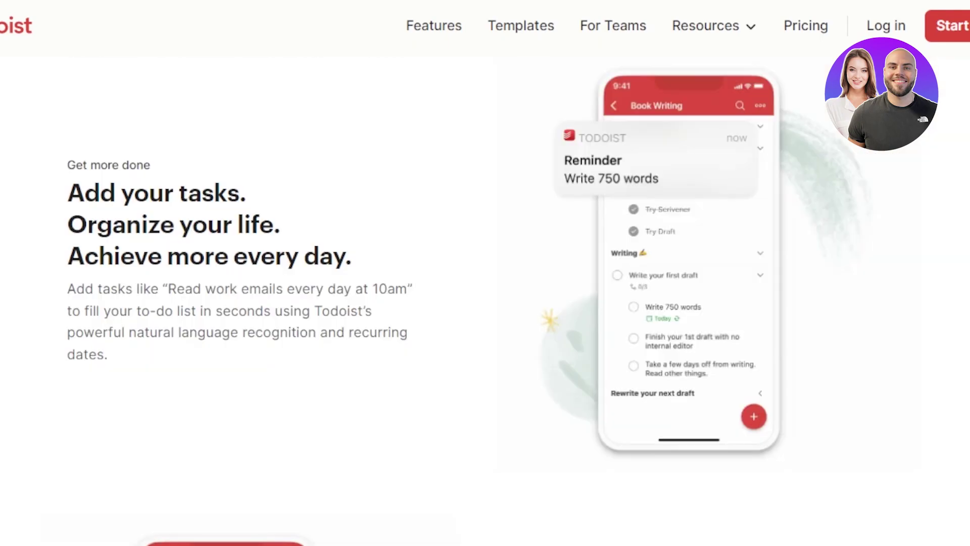
{"action": "scroll", "coordinate": [485, 298], "scroll_direction": "up", "scroll_amount": 15}
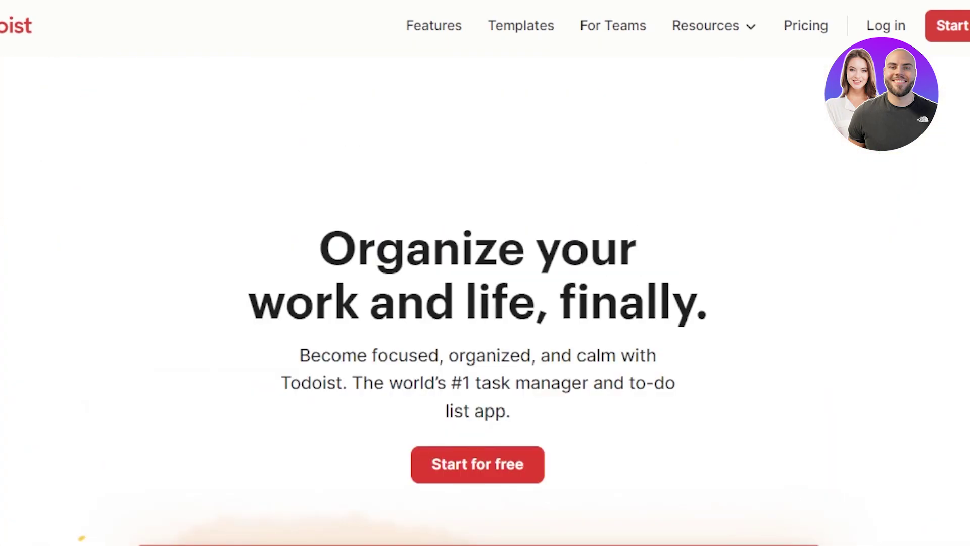
{"action": "left_click", "coordinate": [950, 25]}
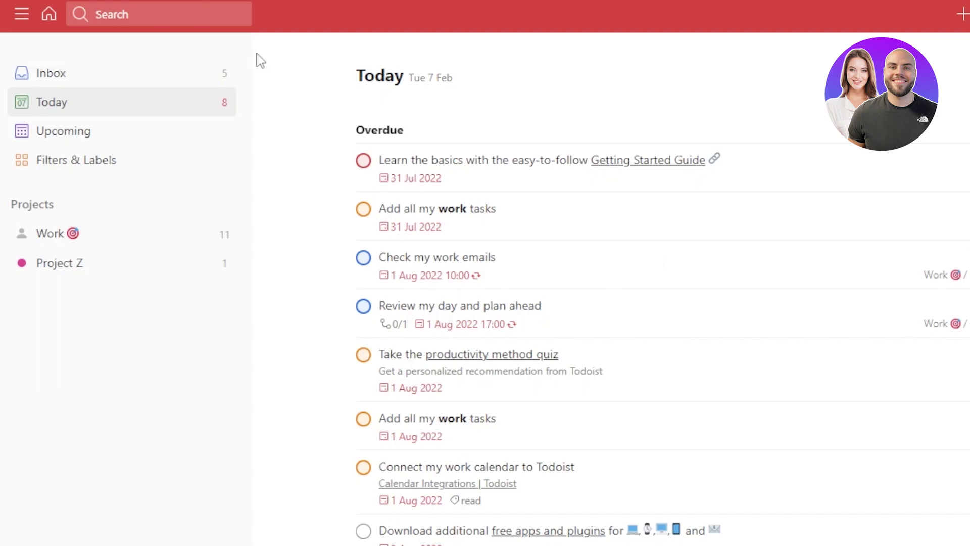
- Collapse and restore the project sidebar, then open and dismiss an empty Add task form
{"action": "left_click", "coordinate": [27, 25]}
{"action": "left_click", "coordinate": [29, 25]}
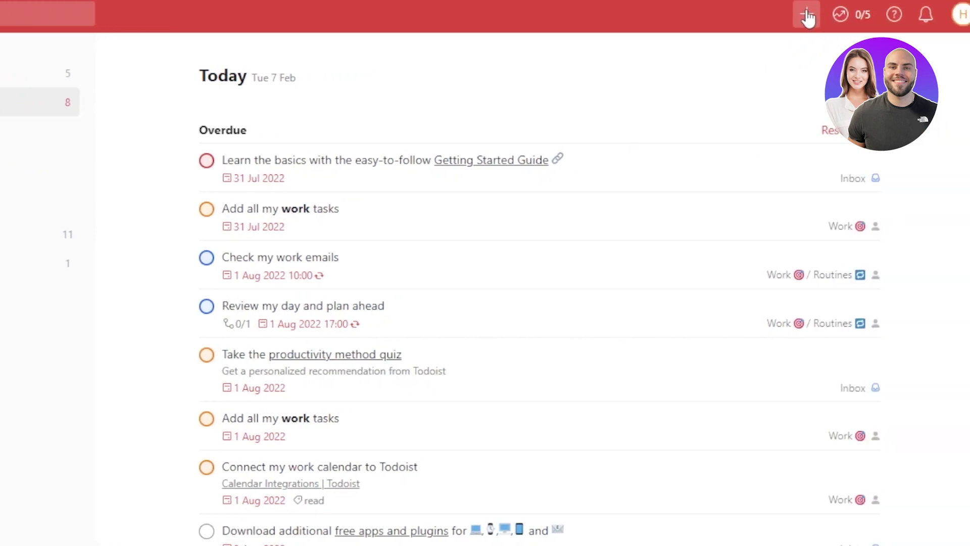
{"action": "left_click", "coordinate": [794, 17]}
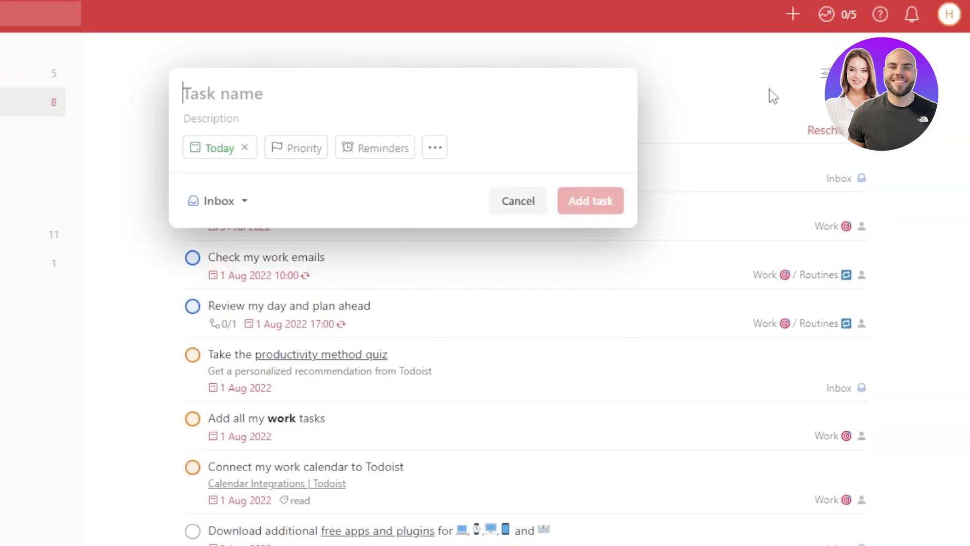
{"action": "key", "text": "Escape"}
- Look at the productivity summary and the account menu, closing each afterwards
{"action": "left_click", "coordinate": [833, 25]}
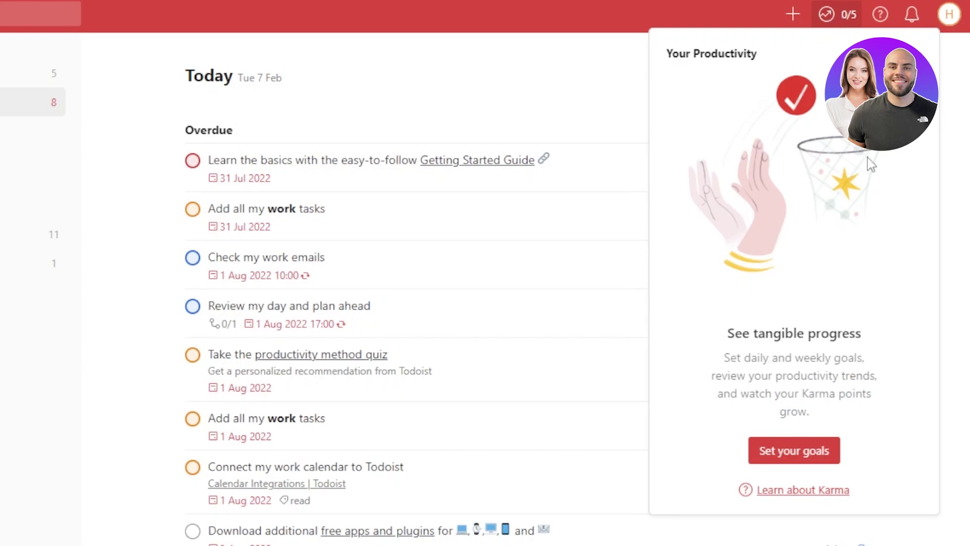
{"action": "left_click", "coordinate": [949, 20]}
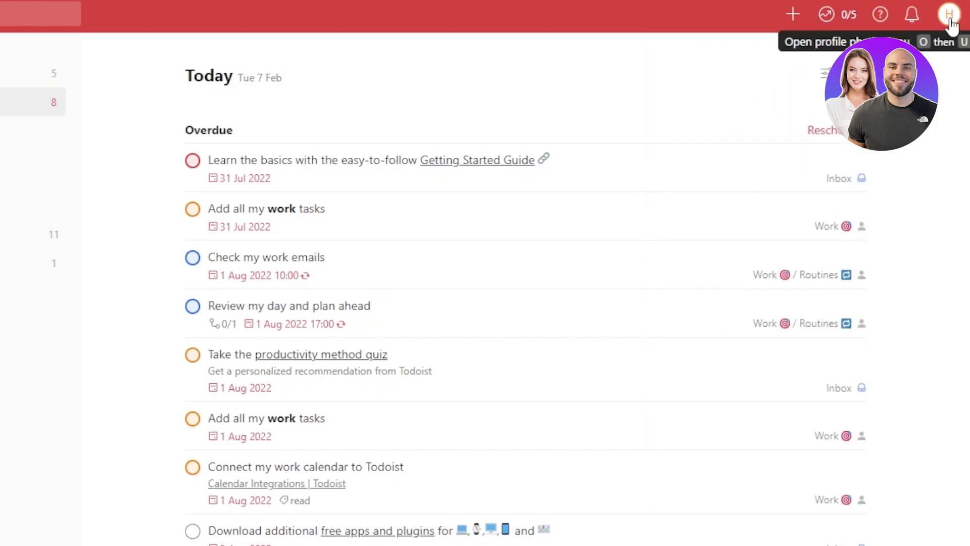
{"action": "left_click", "coordinate": [949, 15]}
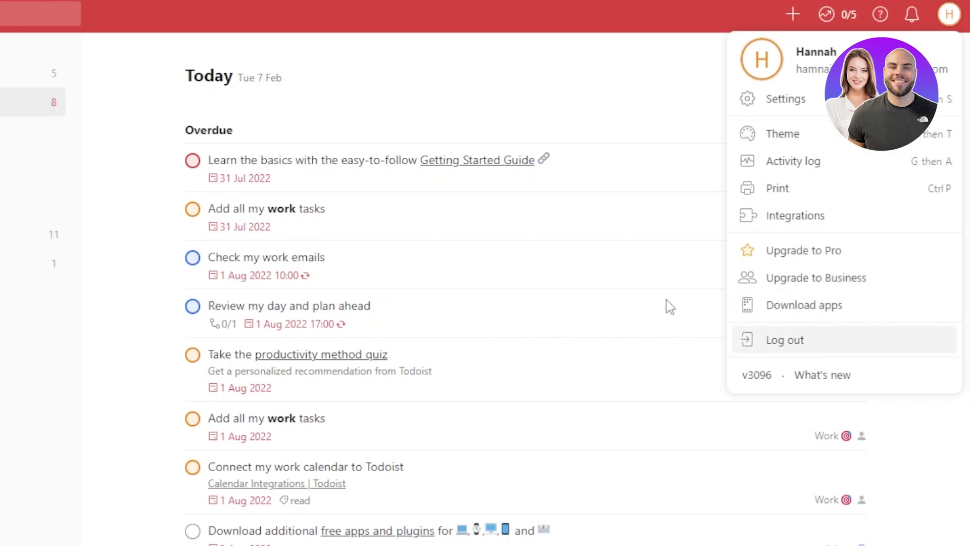
{"action": "left_click", "coordinate": [155, 74]}
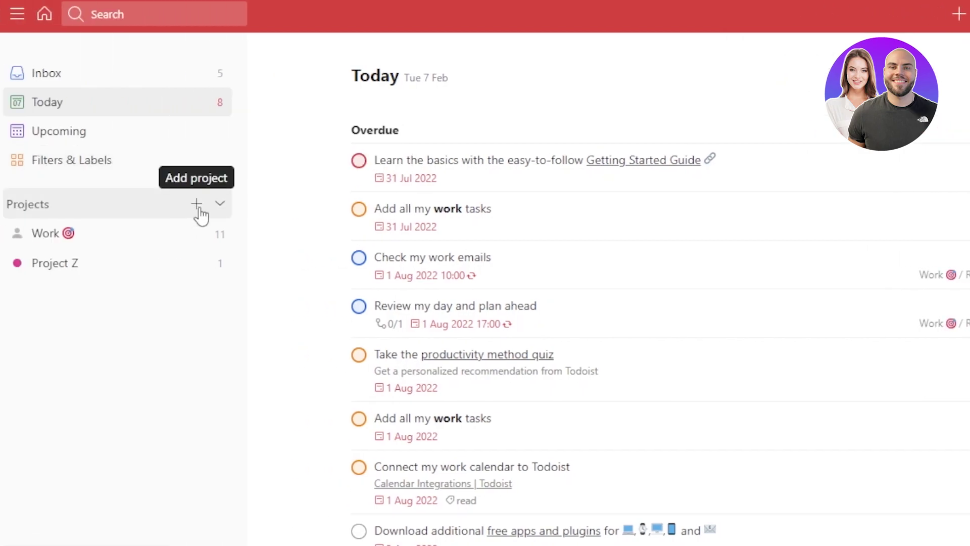
- Add a project named 'Marketing project' with colour Yellow and the Board view
{"action": "left_click", "coordinate": [198, 208]}
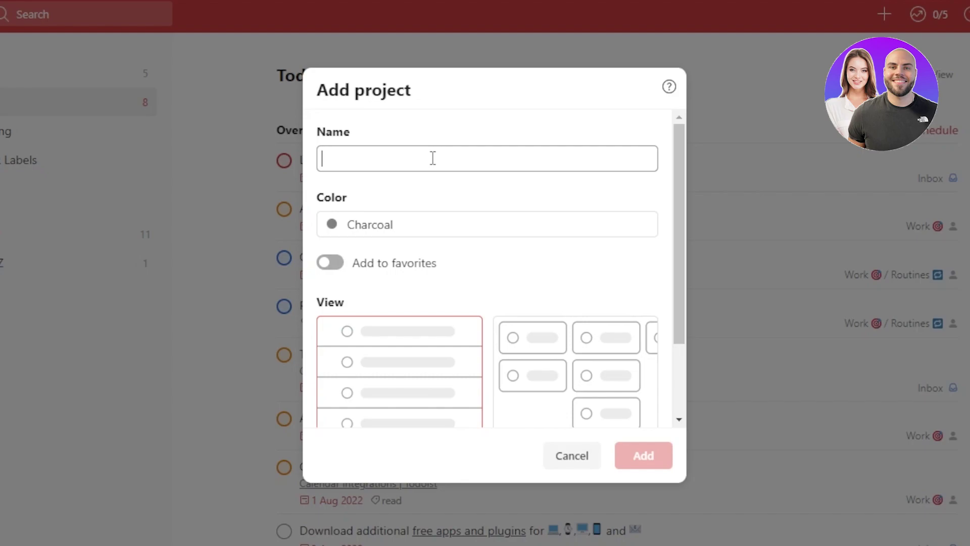
{"action": "left_click", "coordinate": [433, 158]}
{"action": "type", "text": "Marketing project"}
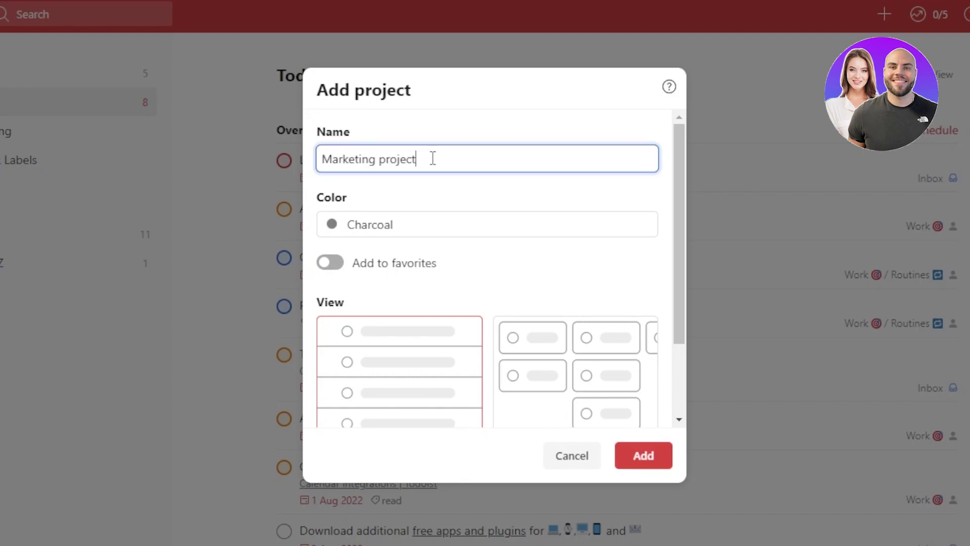
{"action": "left_click", "coordinate": [424, 228]}
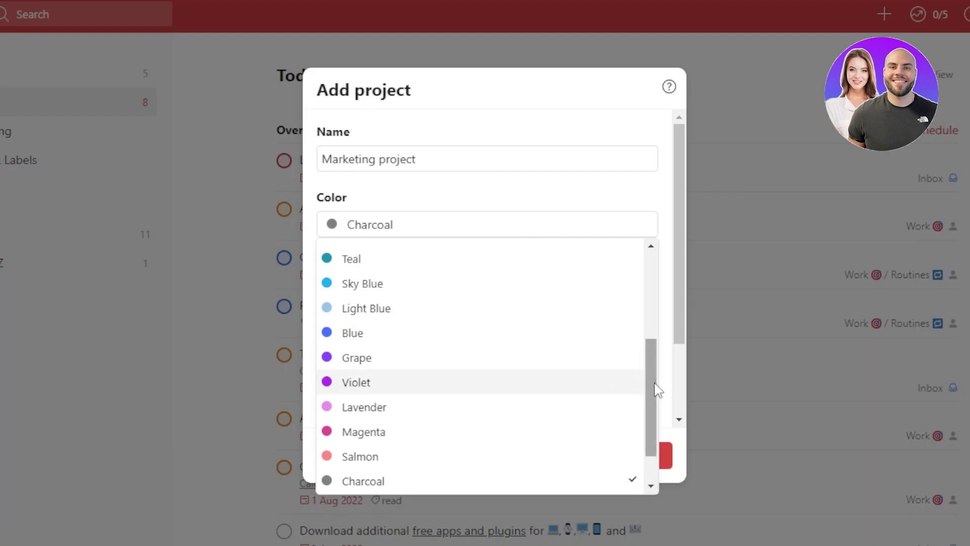
{"action": "left_click_drag", "start_coordinate": [654, 389], "coordinate": [654, 262]}
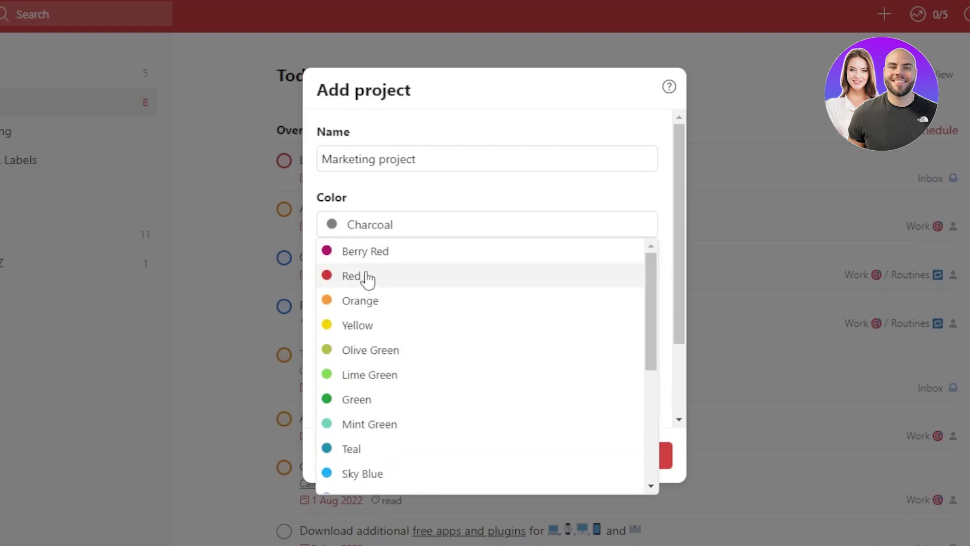
{"action": "left_click", "coordinate": [358, 326]}
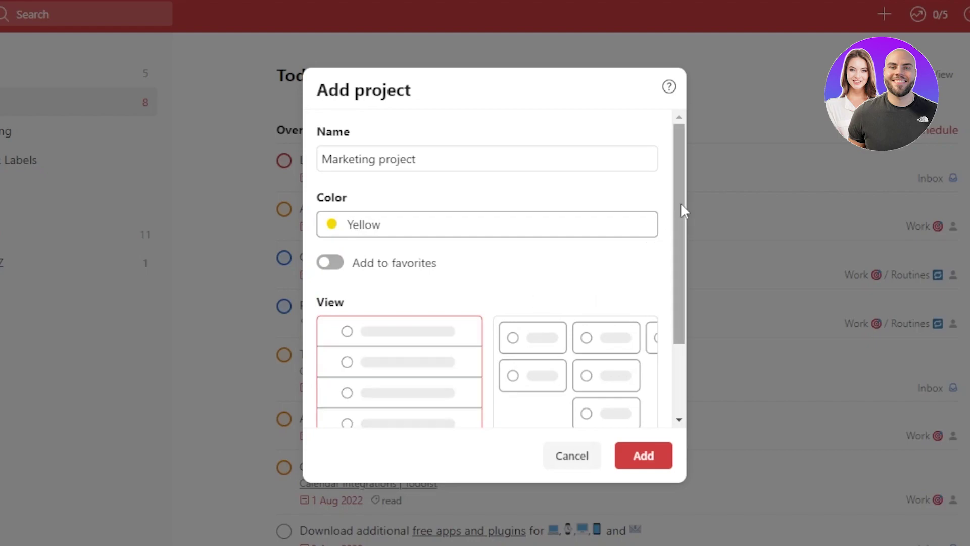
{"action": "left_click_drag", "start_coordinate": [680, 202], "coordinate": [683, 314]}
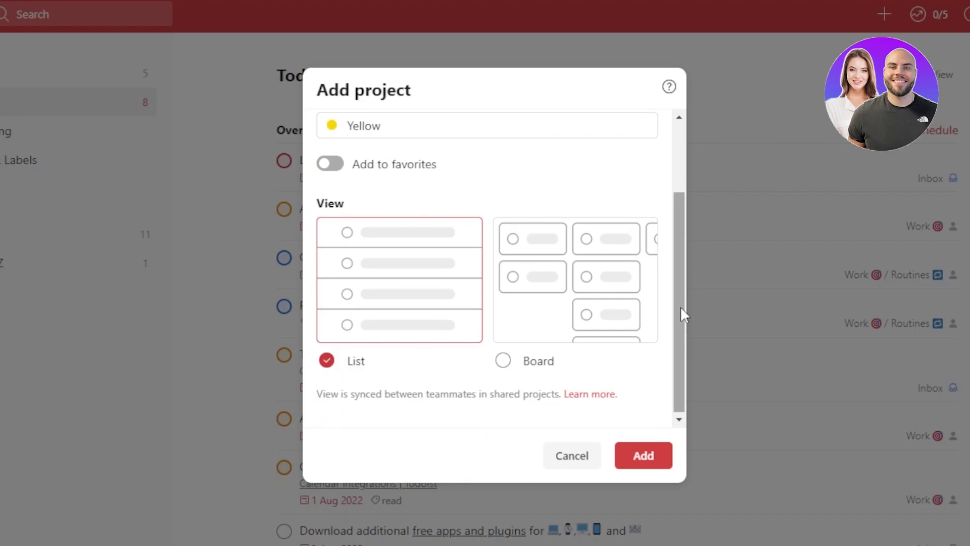
{"action": "left_click", "coordinate": [504, 361]}
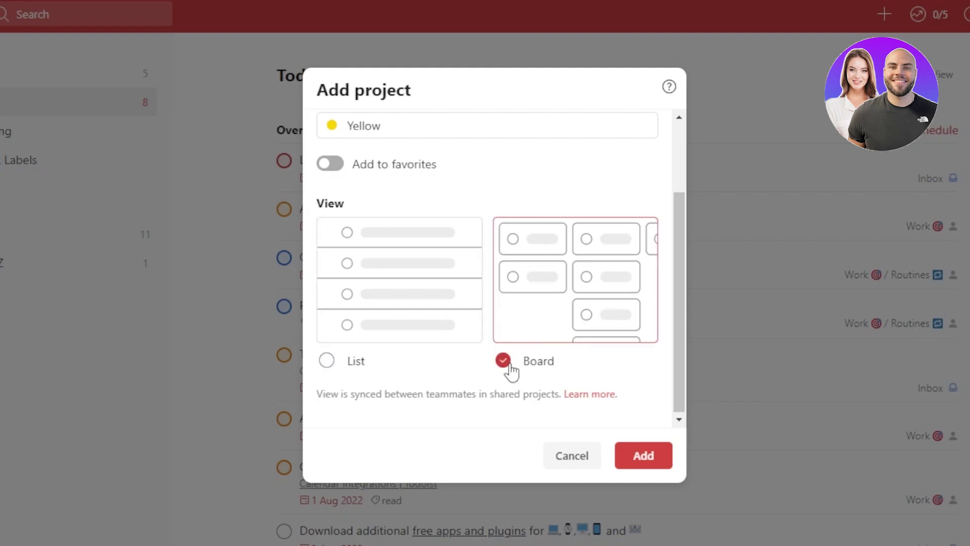
{"action": "left_click", "coordinate": [638, 458]}
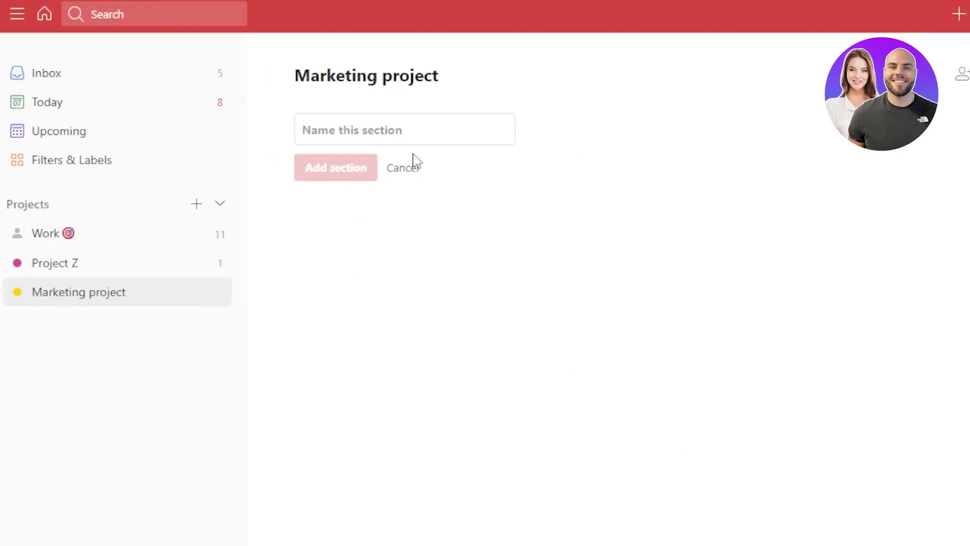
- Add board sections 'pitches' and 'to do'
{"action": "left_click", "coordinate": [387, 121]}
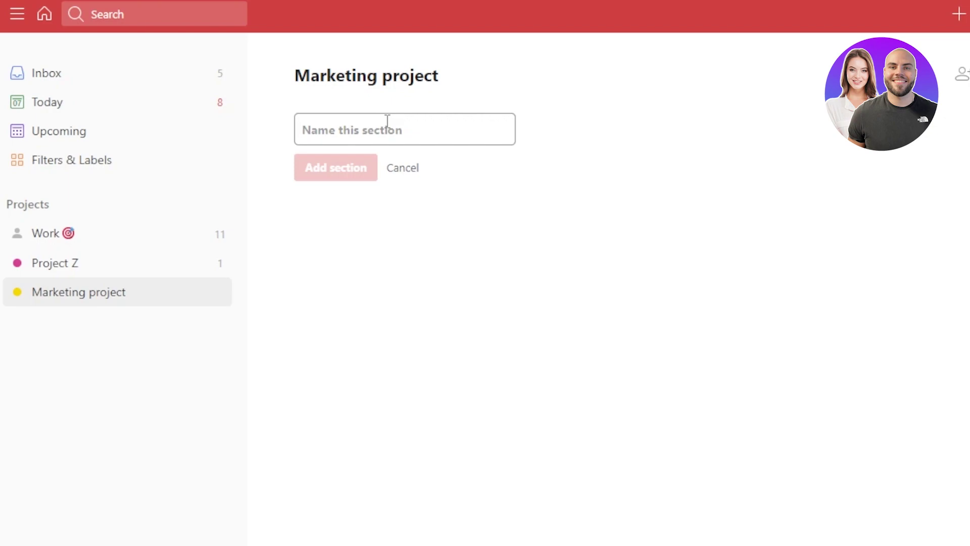
{"action": "type", "text": "pitches"}
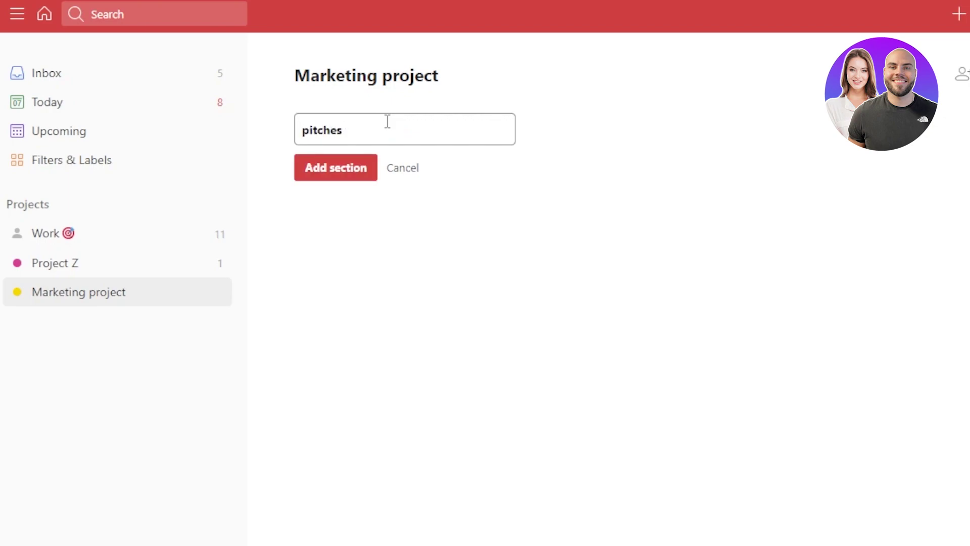
{"action": "key", "text": "Return"}
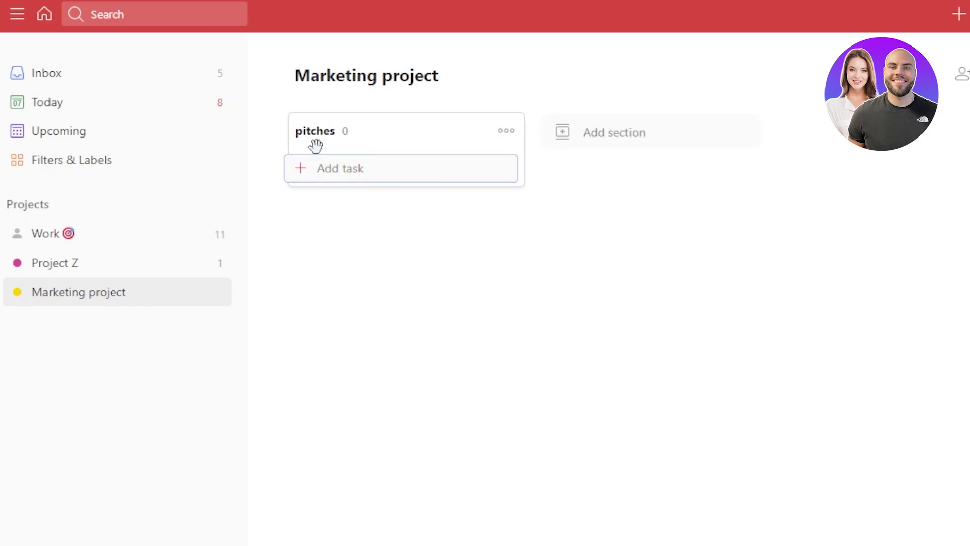
{"action": "left_click", "coordinate": [625, 144]}
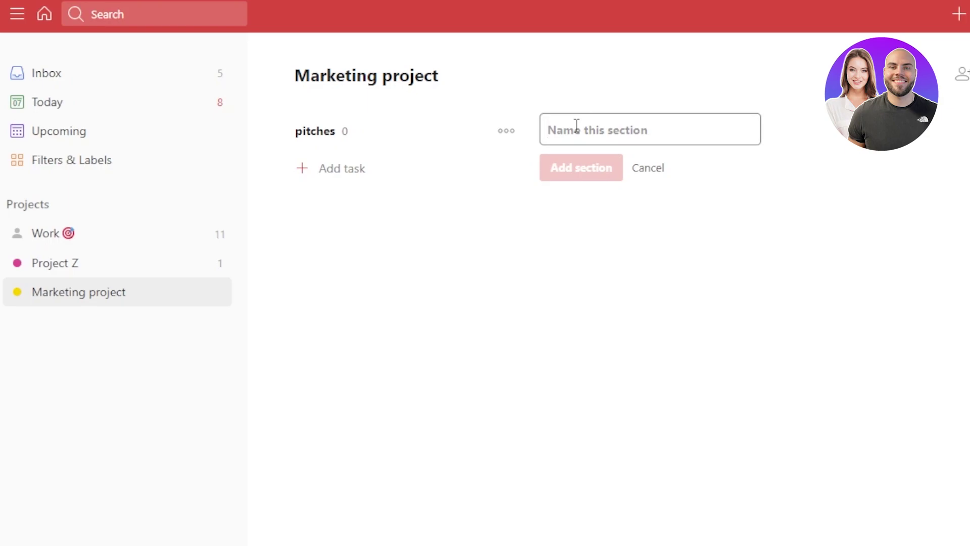
{"action": "type", "text": "to do"}
{"action": "key", "text": "Return"}
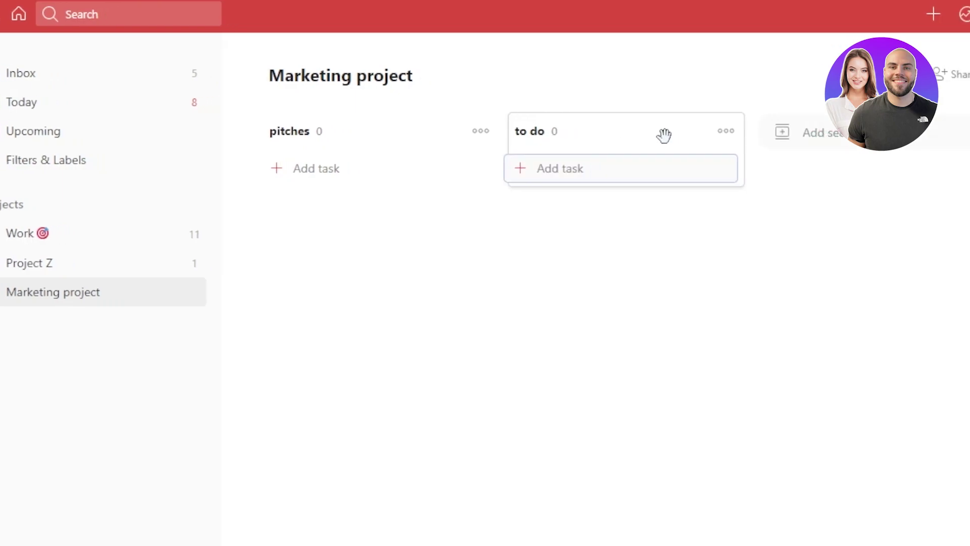
- Add board sections 'in progress' and 'approved'
{"action": "left_click", "coordinate": [846, 146]}
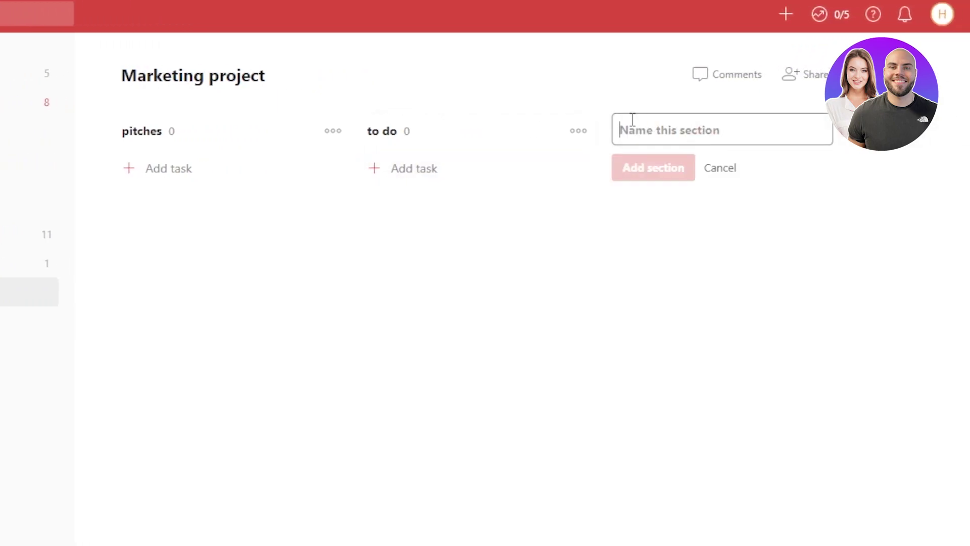
{"action": "type", "text": "in progress"}
{"action": "key", "text": "Return"}
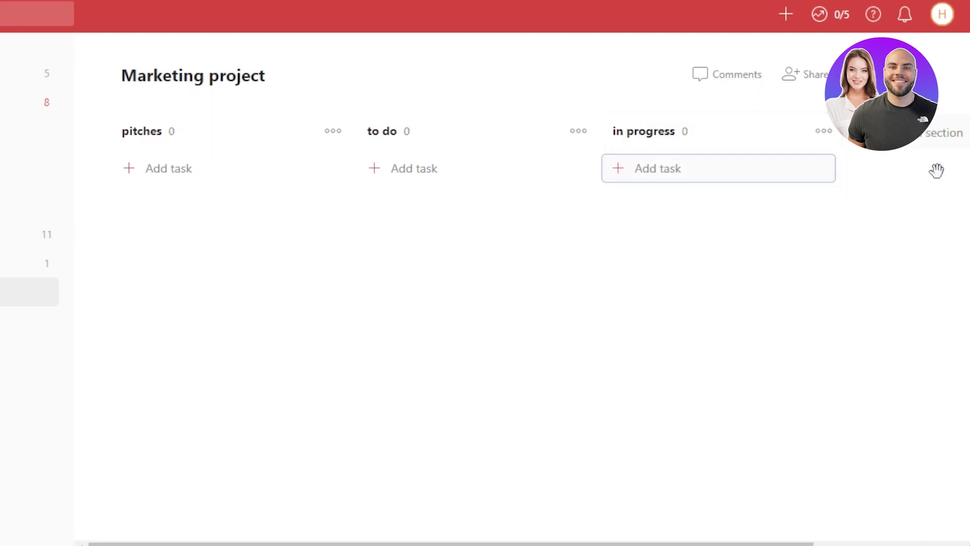
{"action": "left_click", "coordinate": [922, 149]}
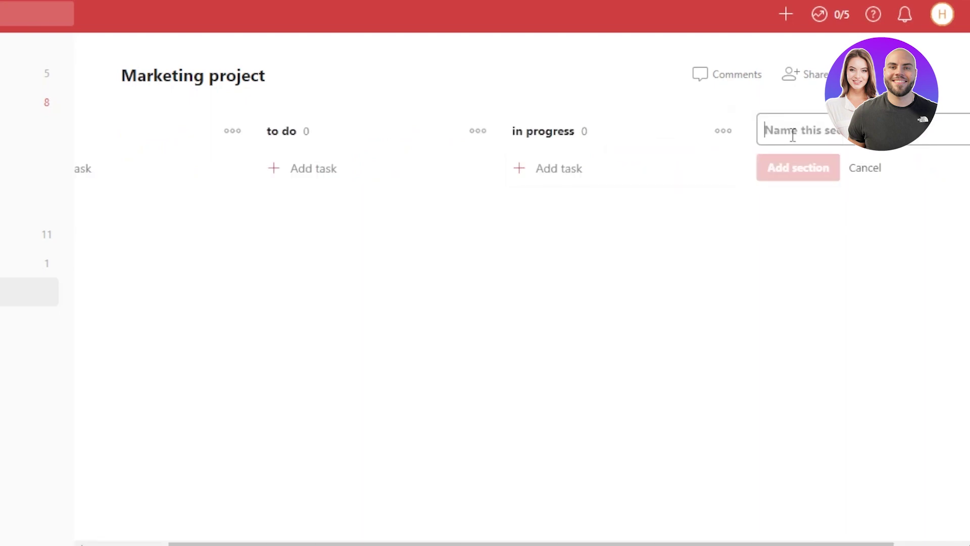
{"action": "type", "text": "approved"}
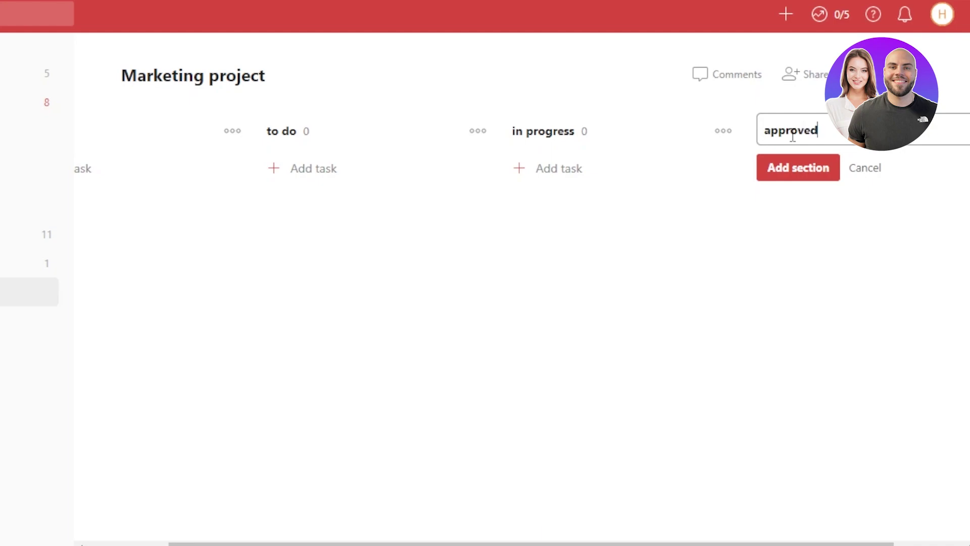
{"action": "left_click", "coordinate": [831, 212]}
{"action": "left_click", "coordinate": [854, 139]}
{"action": "key", "text": "Return"}
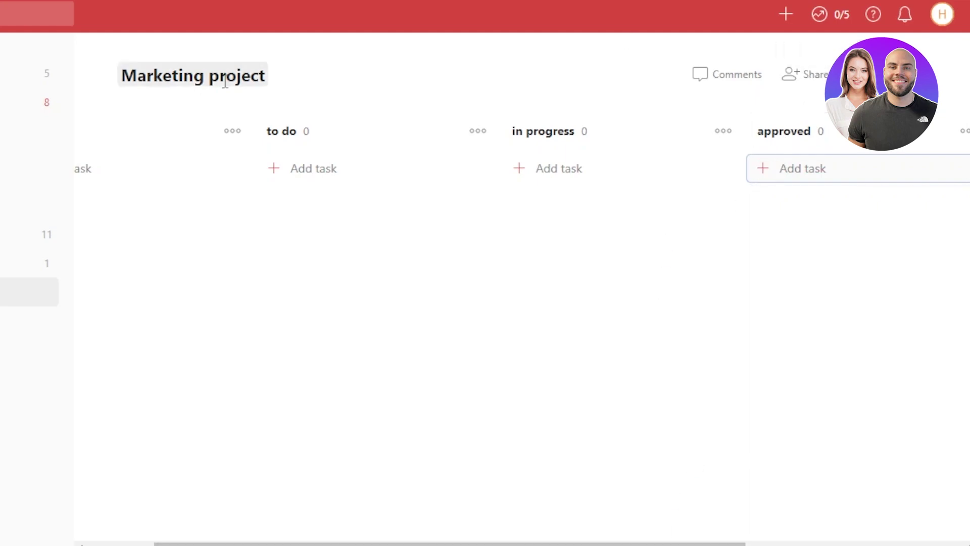
- Paste a collaborator's e-mail into the Share dialog, then close it without inviting
{"action": "left_click", "coordinate": [797, 80]}
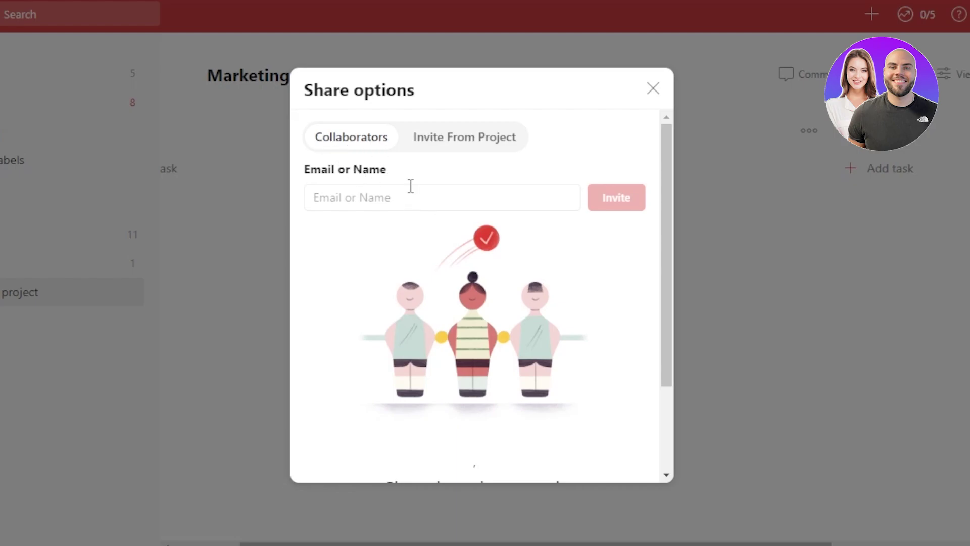
{"action": "left_click", "coordinate": [407, 196]}
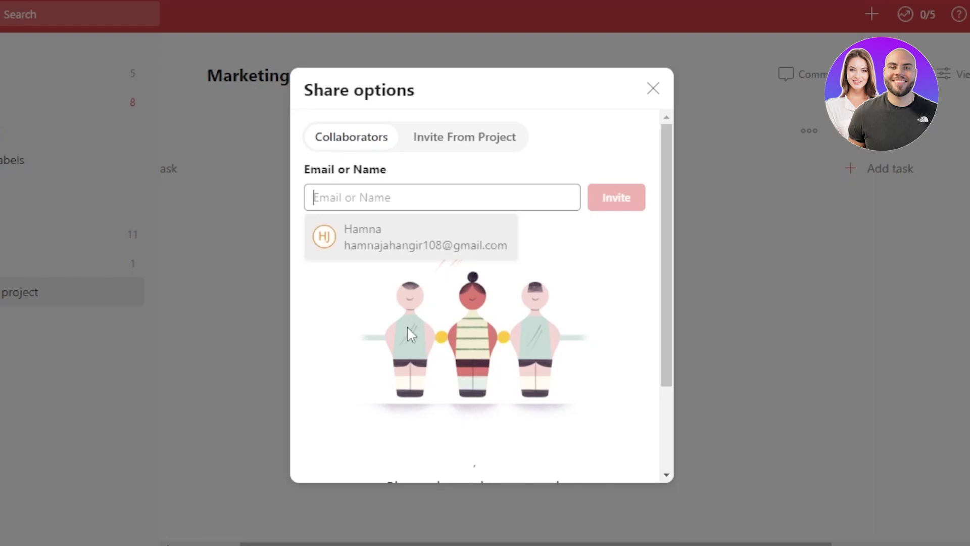
{"action": "key", "text": "ctrl+v"}
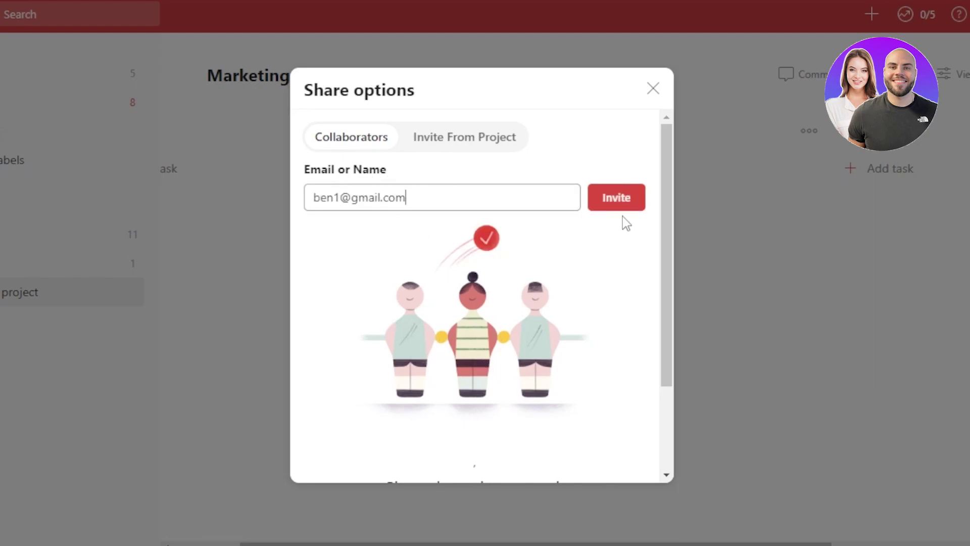
{"action": "left_click", "coordinate": [656, 90]}
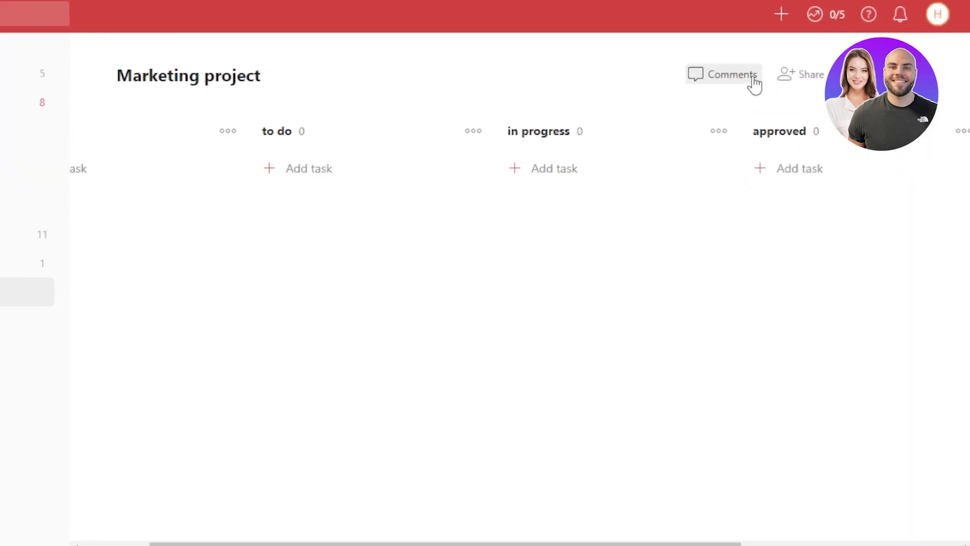
- Check the board's View options, then bring up the project's more-actions menu
{"action": "left_click", "coordinate": [854, 74]}
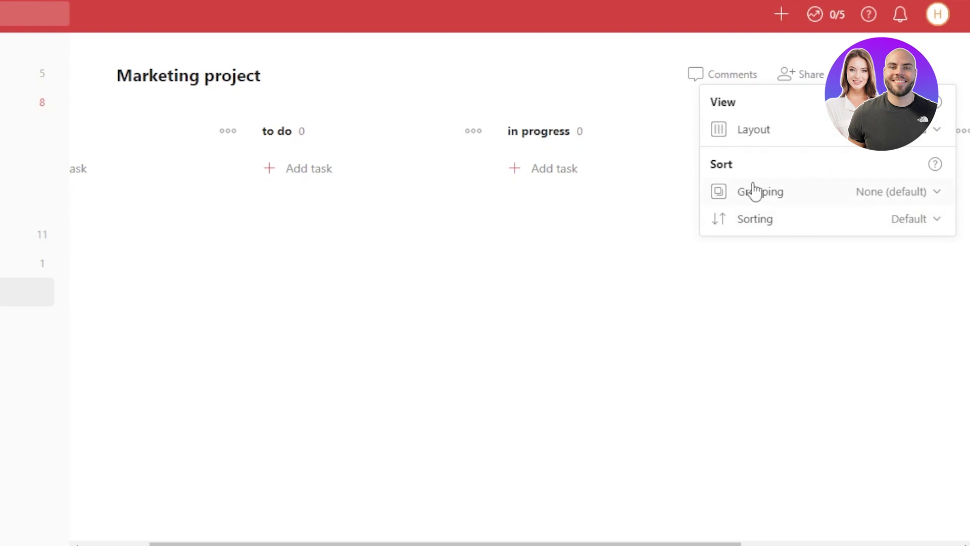
{"action": "left_click", "coordinate": [716, 283]}
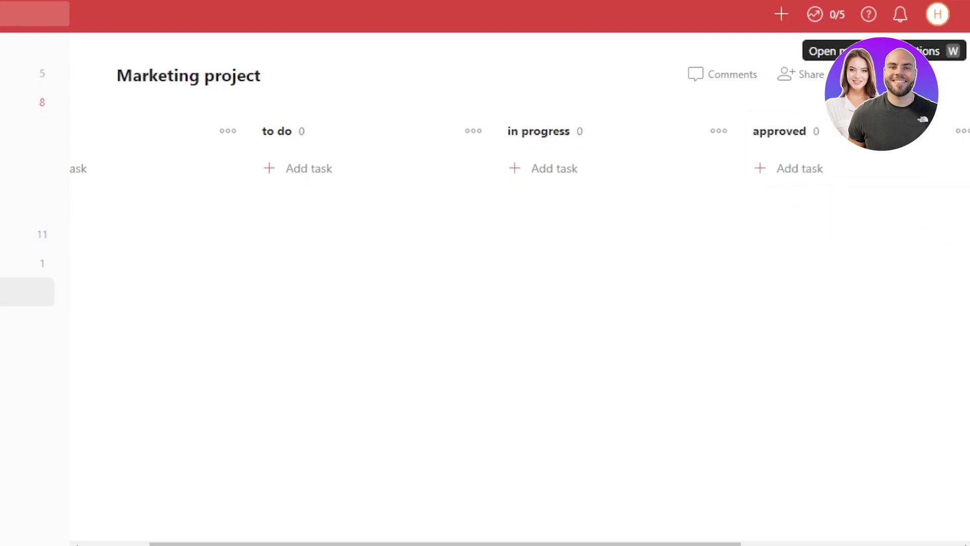
{"action": "left_click", "coordinate": [950, 74]}
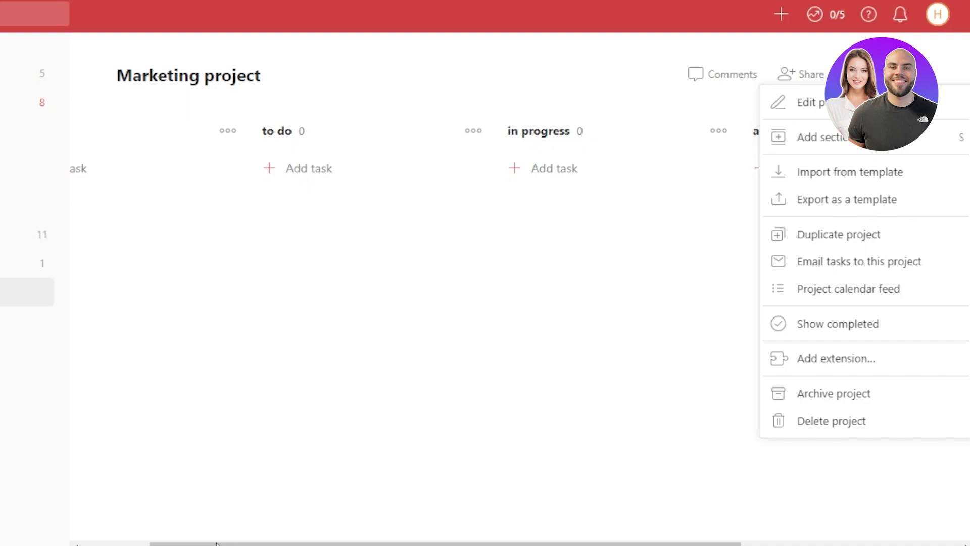
- Start a new task 'prepare a presentation' in the to do section
{"action": "left_click", "coordinate": [74, 535]}
{"action": "scroll", "coordinate": [121, 538], "scroll_direction": "left", "scroll_amount": 3}
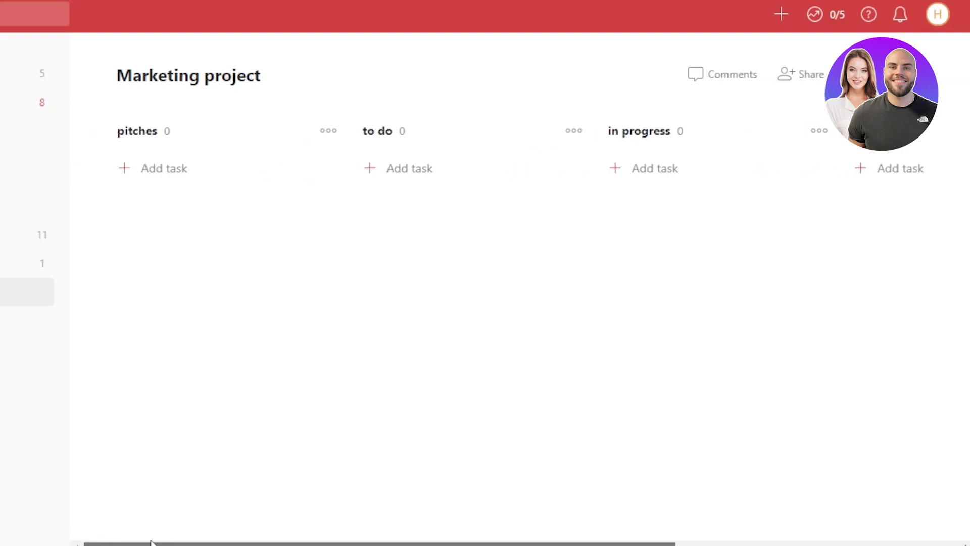
{"action": "left_click", "coordinate": [374, 166]}
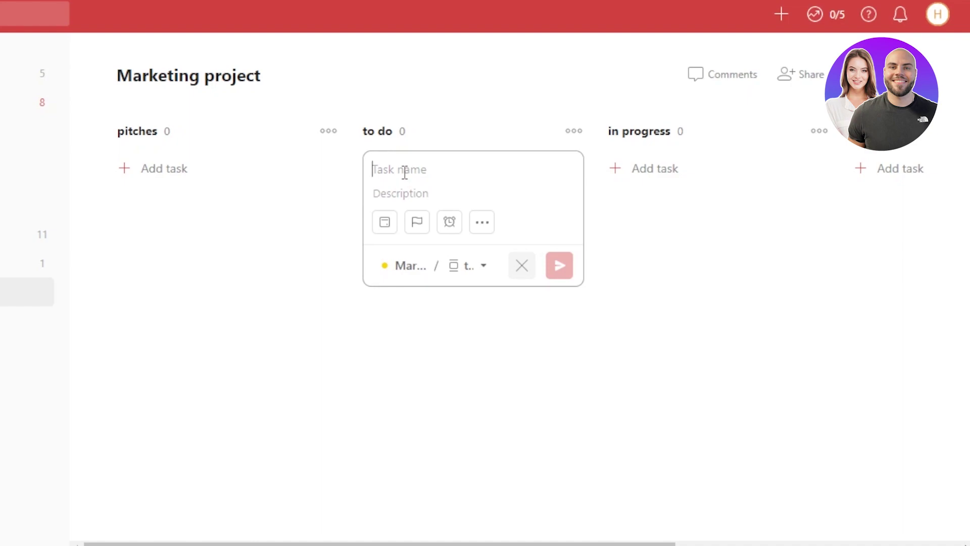
{"action": "type", "text": "p"}
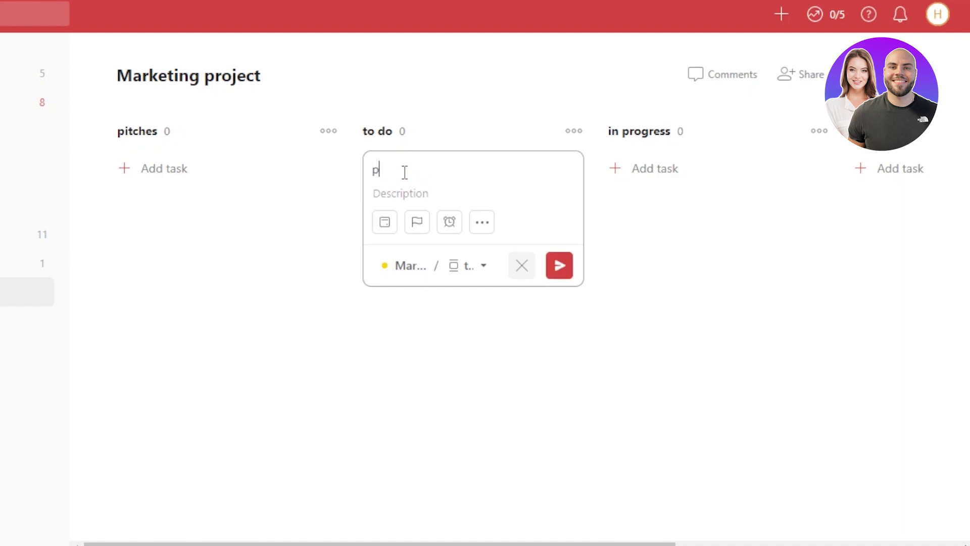
{"action": "type", "text": "repare a presentation"}
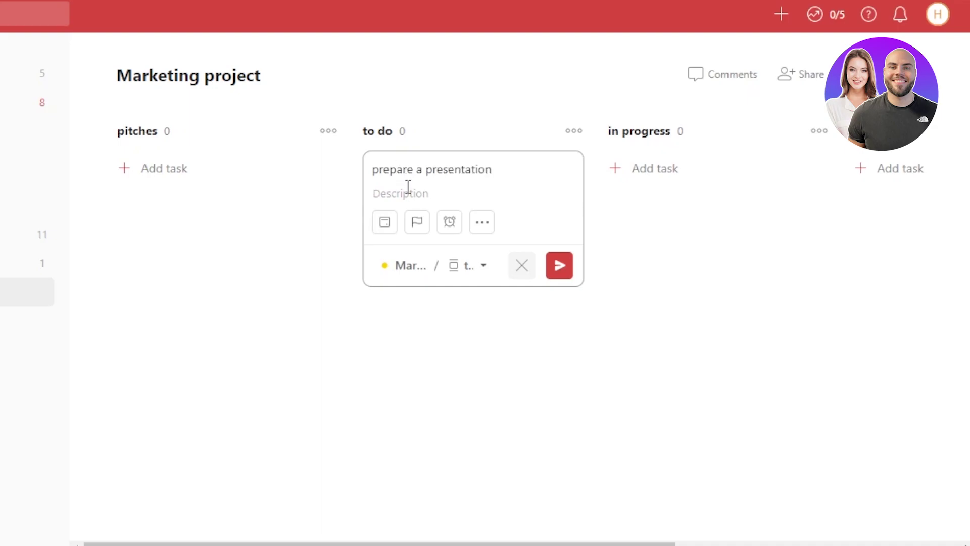
- Make the task due Tomorrow with priority P1, skipping the reminders upgrade
{"action": "left_click", "coordinate": [389, 225]}
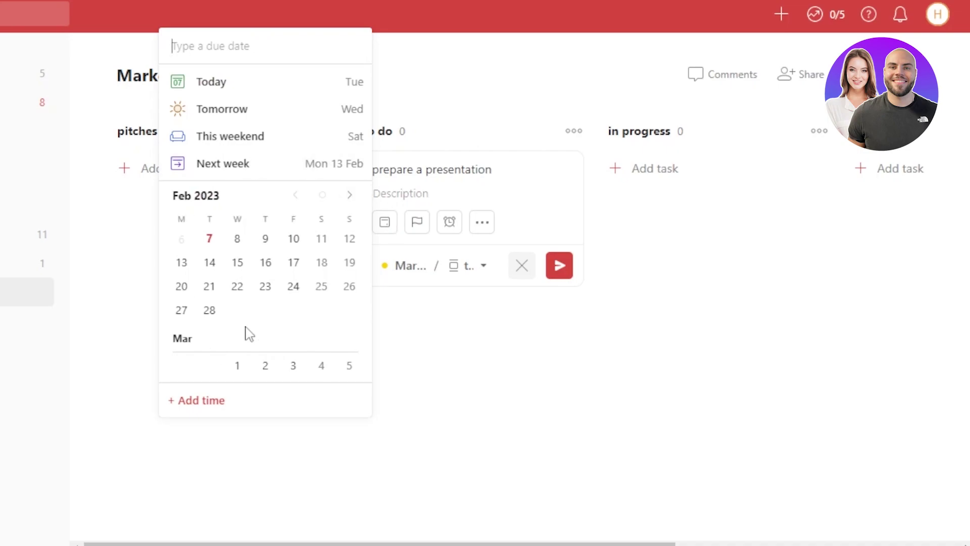
{"action": "left_click", "coordinate": [226, 117]}
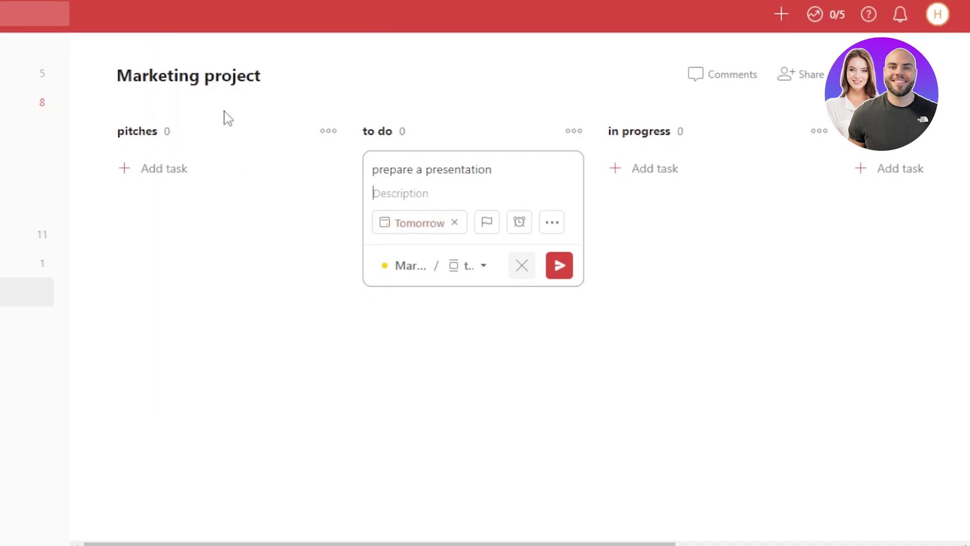
{"action": "left_click", "coordinate": [486, 228]}
{"action": "left_click", "coordinate": [481, 249]}
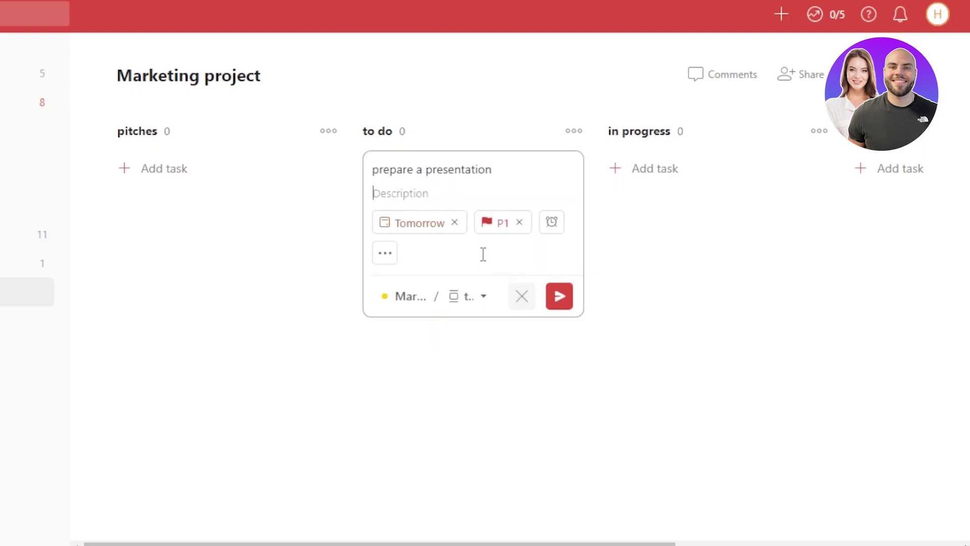
{"action": "left_click", "coordinate": [551, 230]}
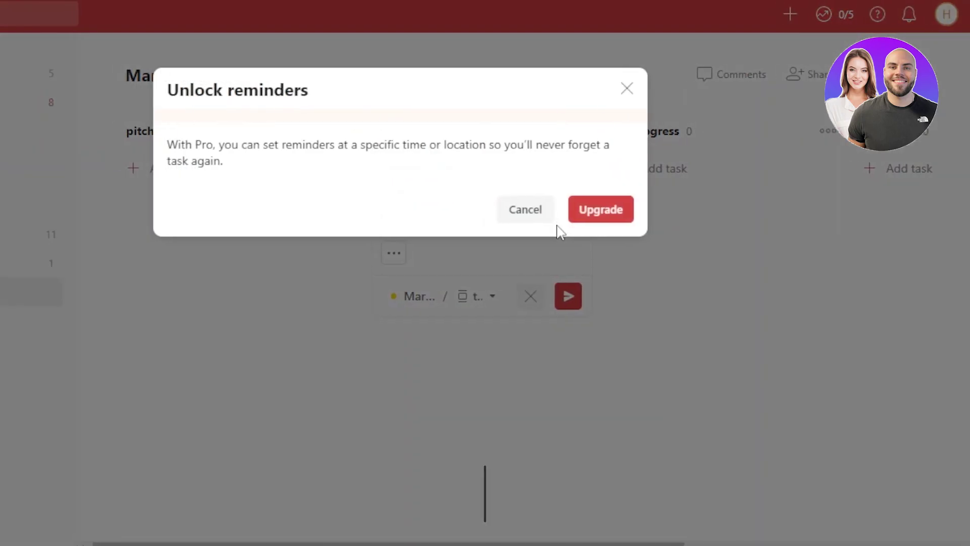
{"action": "left_click", "coordinate": [617, 336]}
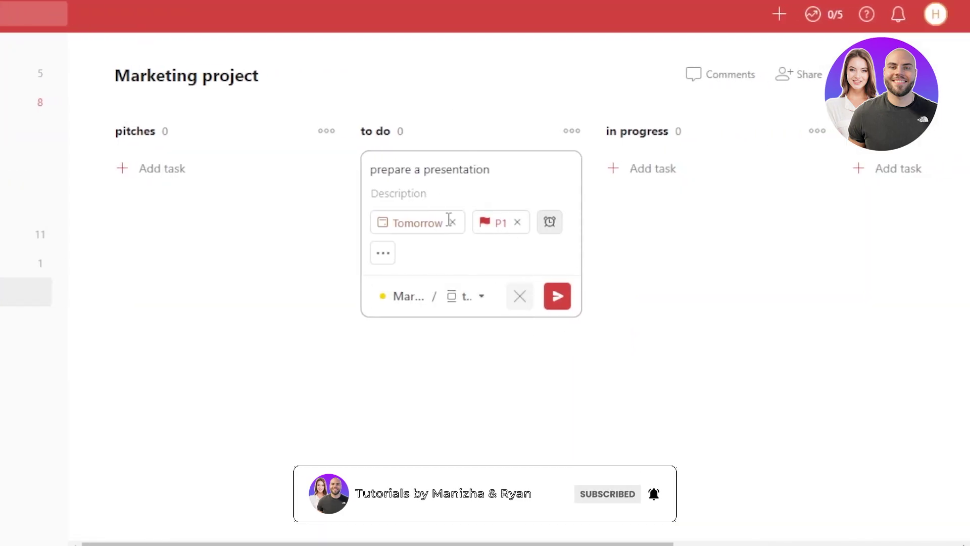
- Tag the task with the New label from its extra options
{"action": "left_click", "coordinate": [431, 300]}
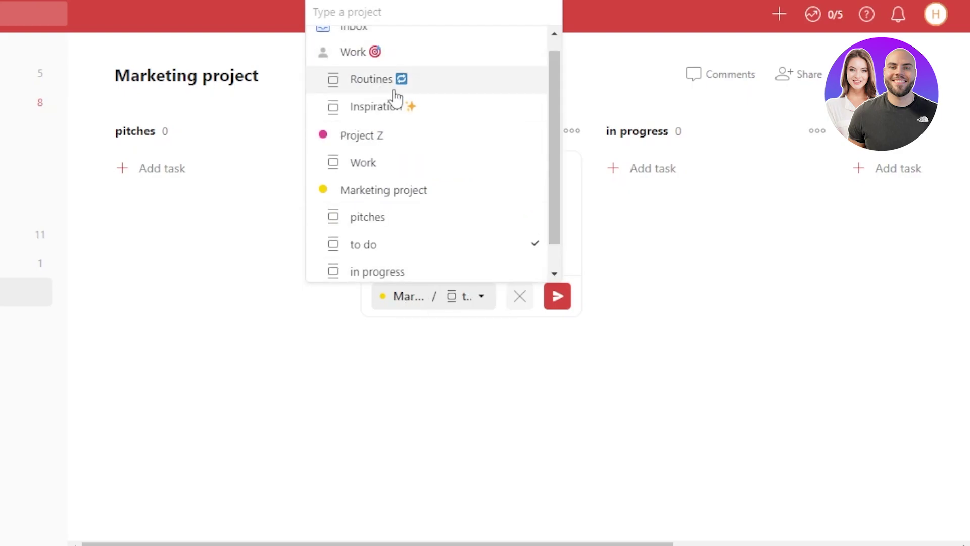
{"action": "left_click", "coordinate": [368, 356]}
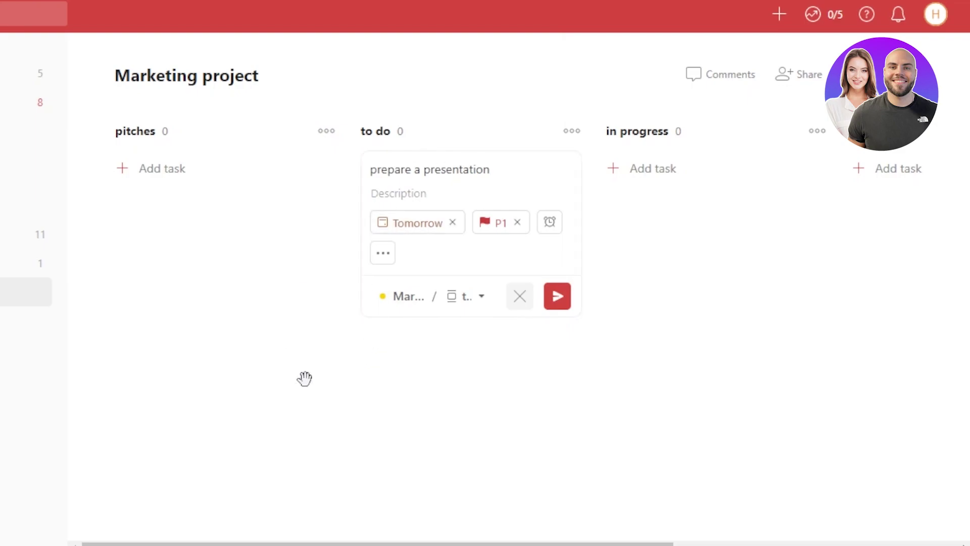
{"action": "left_click", "coordinate": [383, 255]}
{"action": "left_click", "coordinate": [383, 255]}
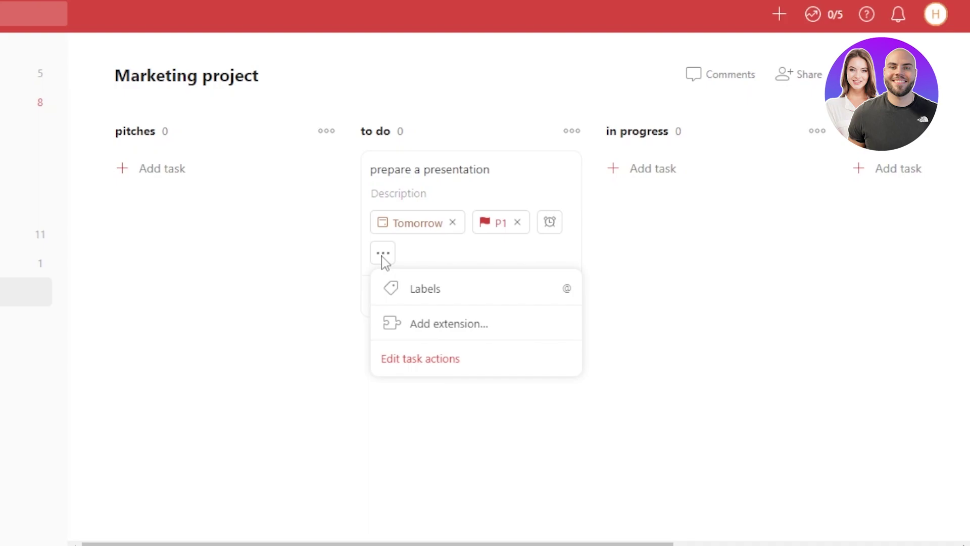
{"action": "left_click", "coordinate": [452, 305]}
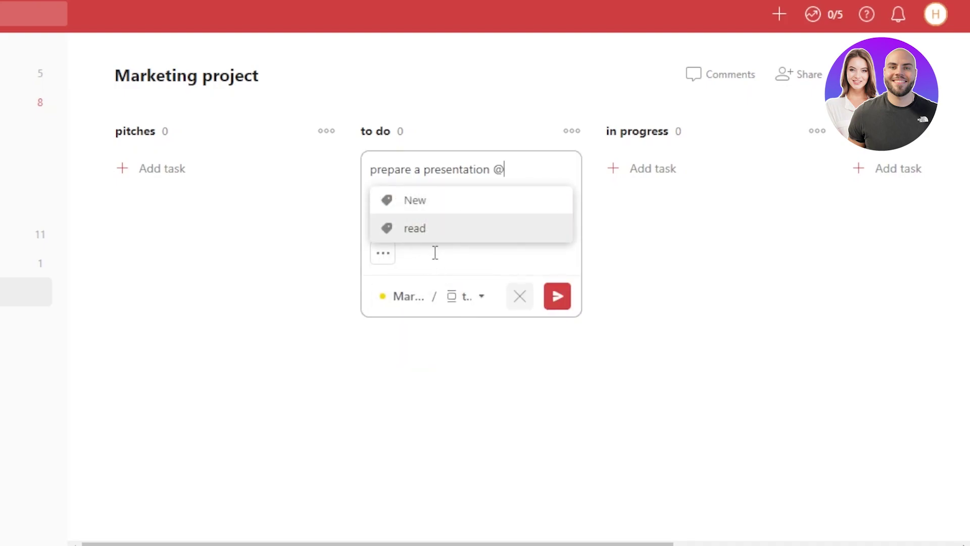
{"action": "left_click", "coordinate": [425, 203]}
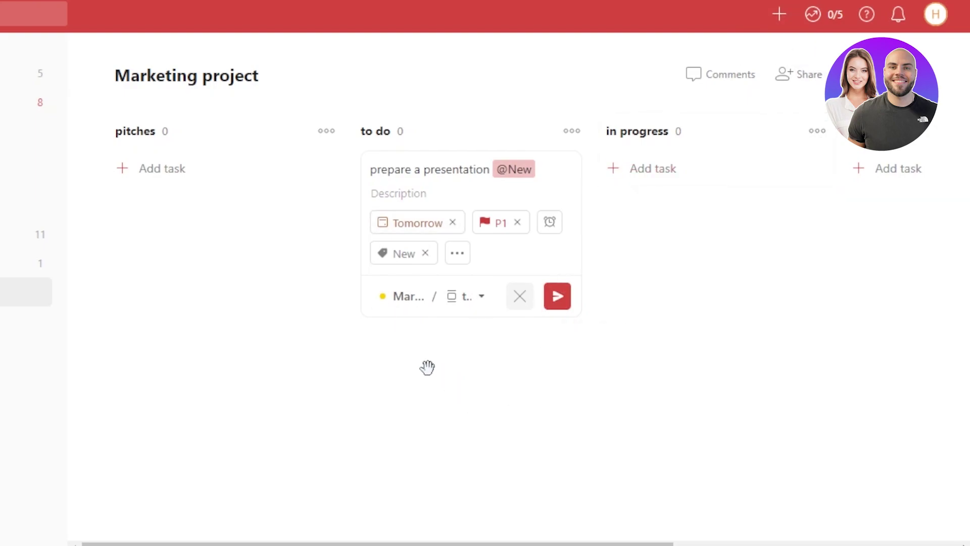
- Drag the Script task into in progress and open the to do section's menu
{"action": "left_click", "coordinate": [570, 130]}
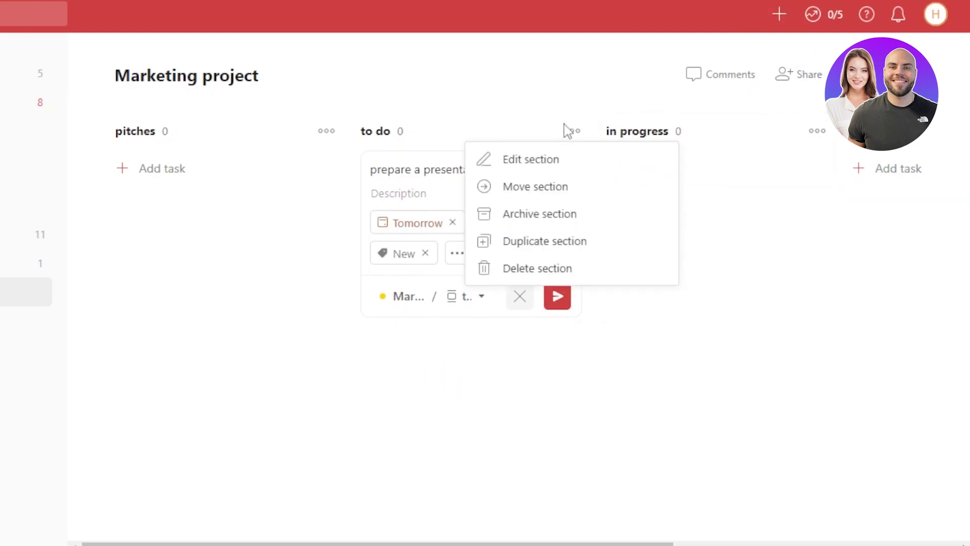
{"action": "left_click", "coordinate": [440, 460]}
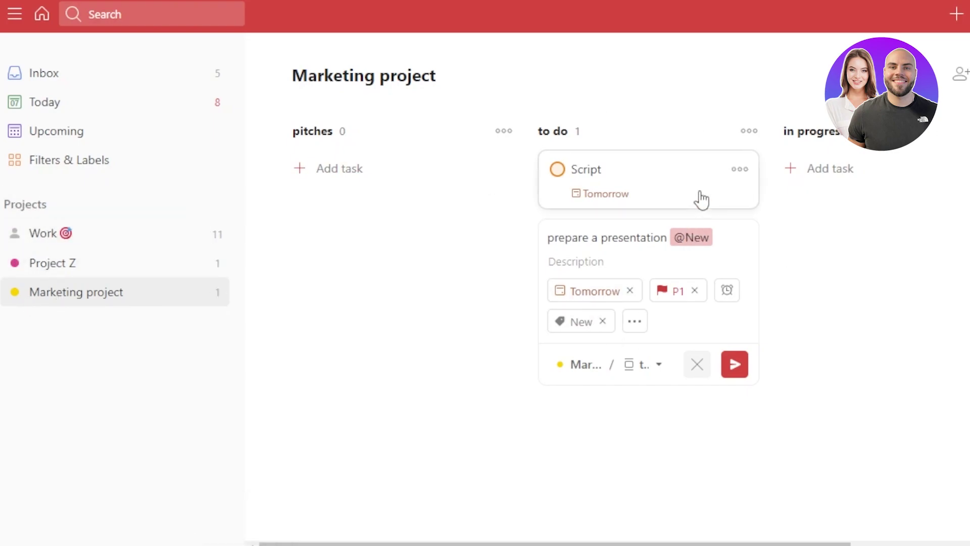
{"action": "left_click_drag", "start_coordinate": [643, 174], "coordinate": [700, 162]}
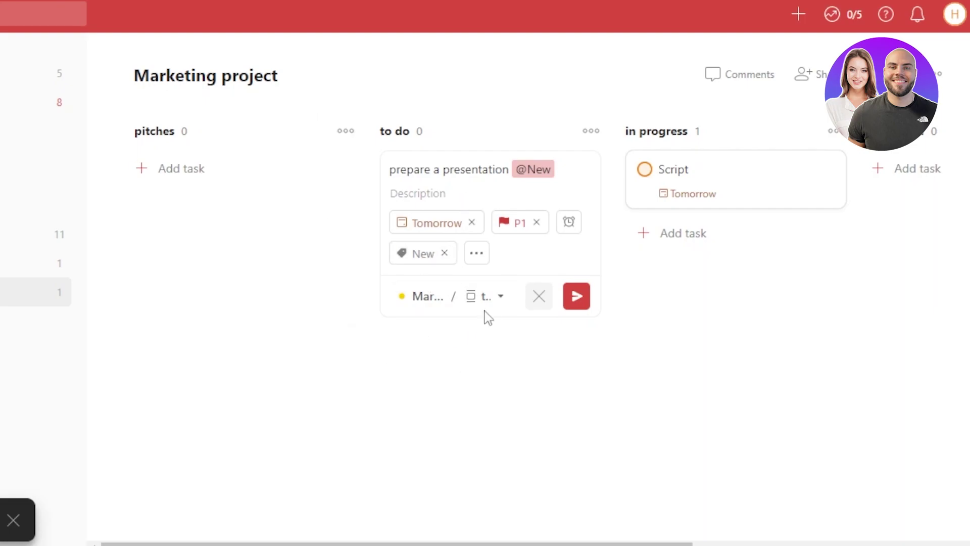
{"action": "left_click", "coordinate": [590, 132]}
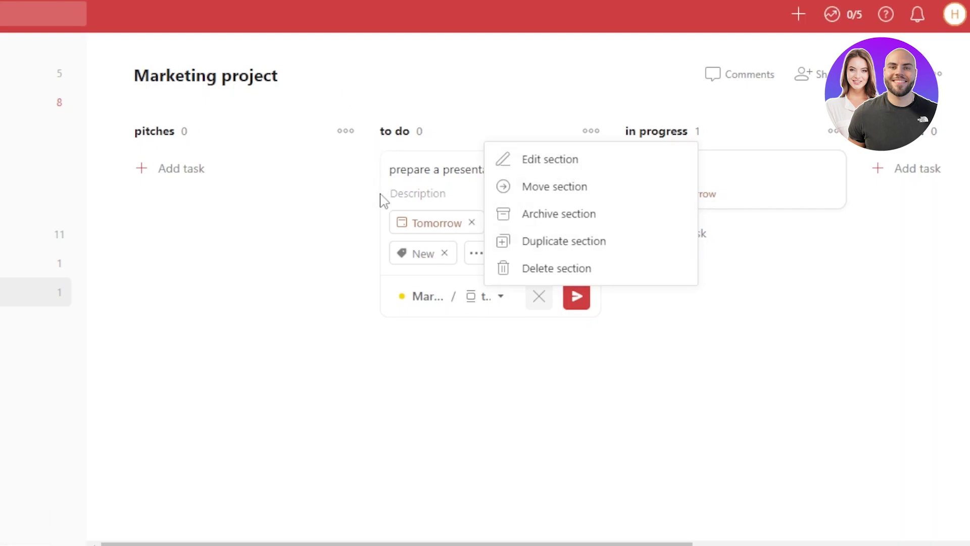
- Add a Red label named 'error' under Filters & Labels and open its task page
{"action": "left_click", "coordinate": [385, 440]}
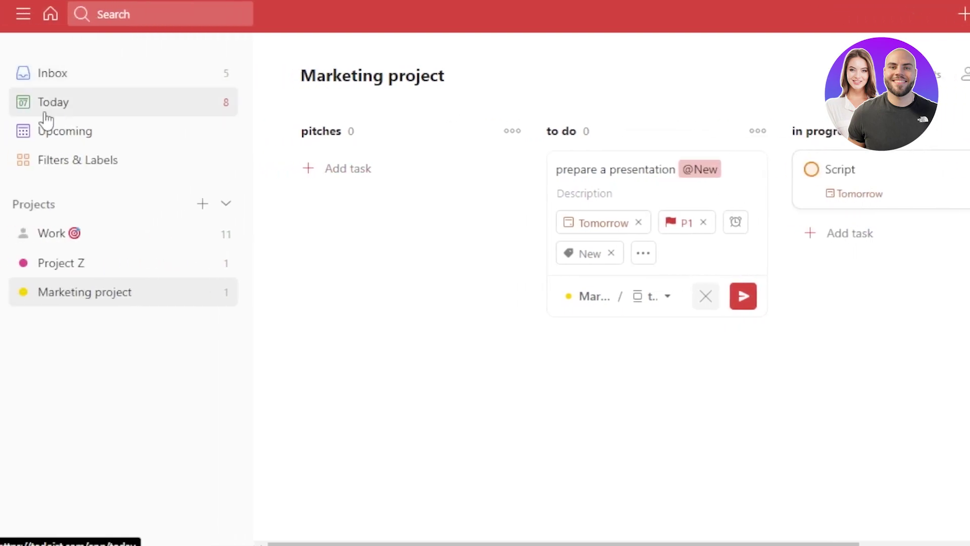
{"action": "left_click", "coordinate": [121, 161]}
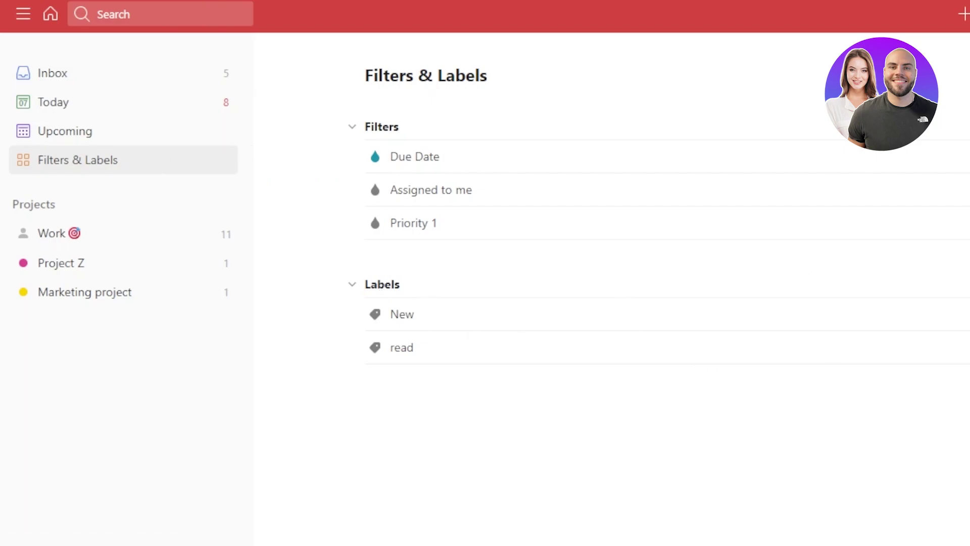
{"action": "left_click", "coordinate": [936, 275]}
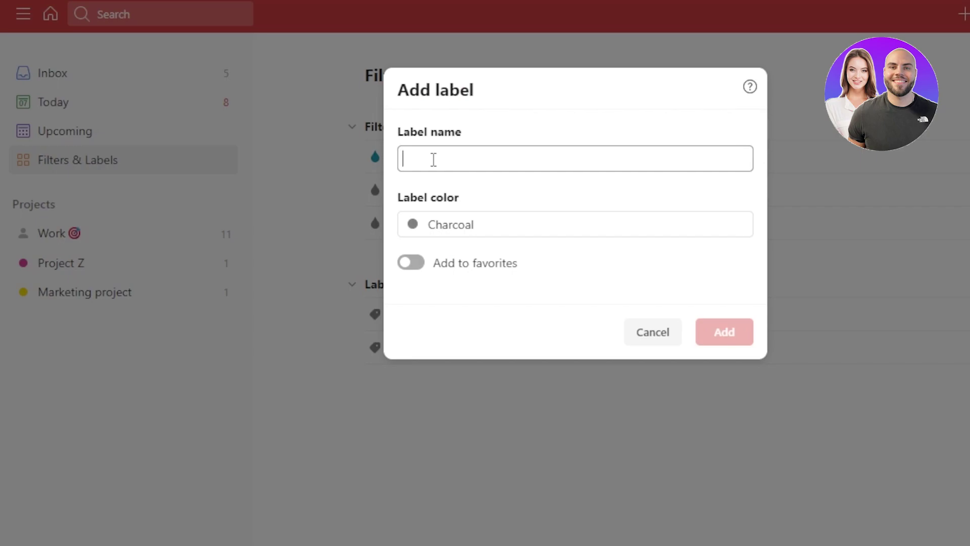
{"action": "type", "text": "error"}
{"action": "left_click", "coordinate": [466, 226]}
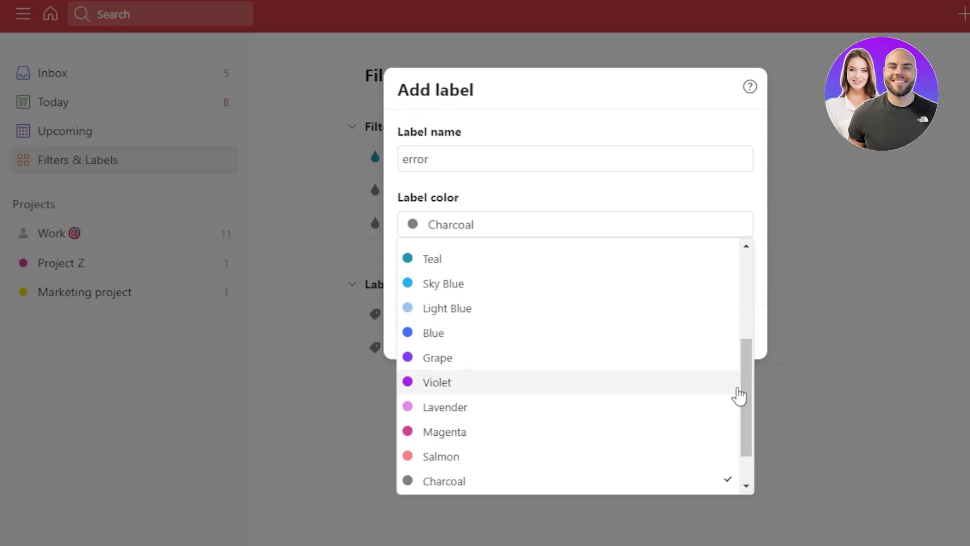
{"action": "scroll", "coordinate": [409, 306], "scroll_direction": "up", "scroll_amount": 3}
{"action": "left_click", "coordinate": [408, 278]}
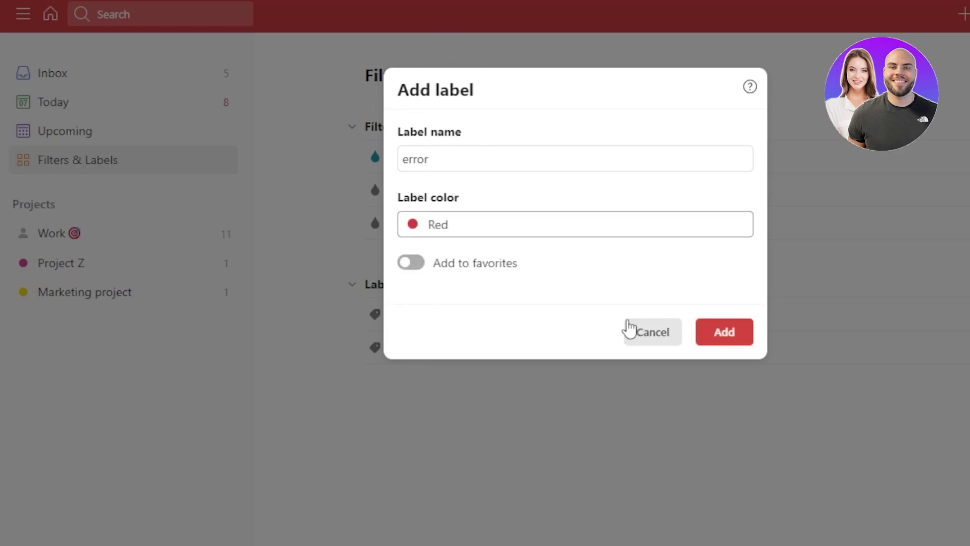
{"action": "left_click", "coordinate": [733, 336]}
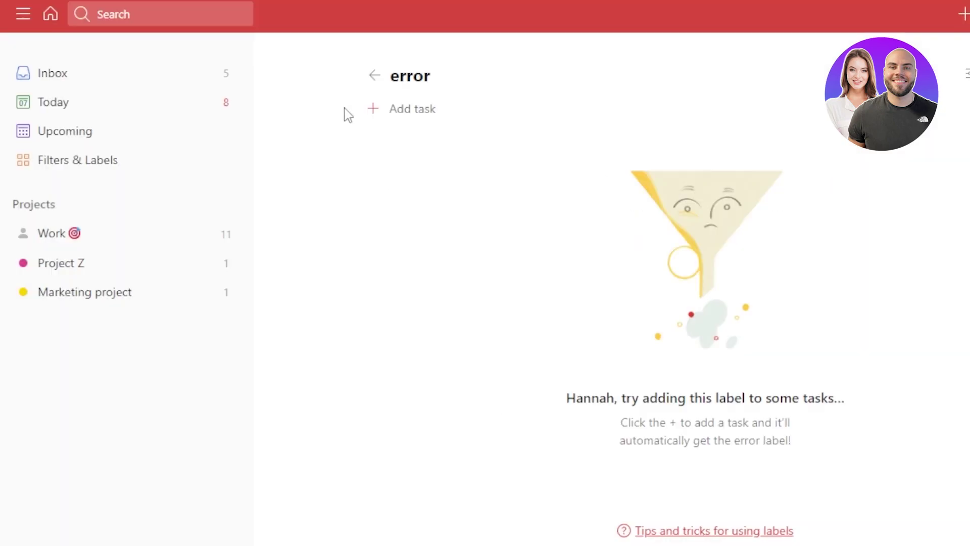
{"action": "left_click", "coordinate": [375, 77]}
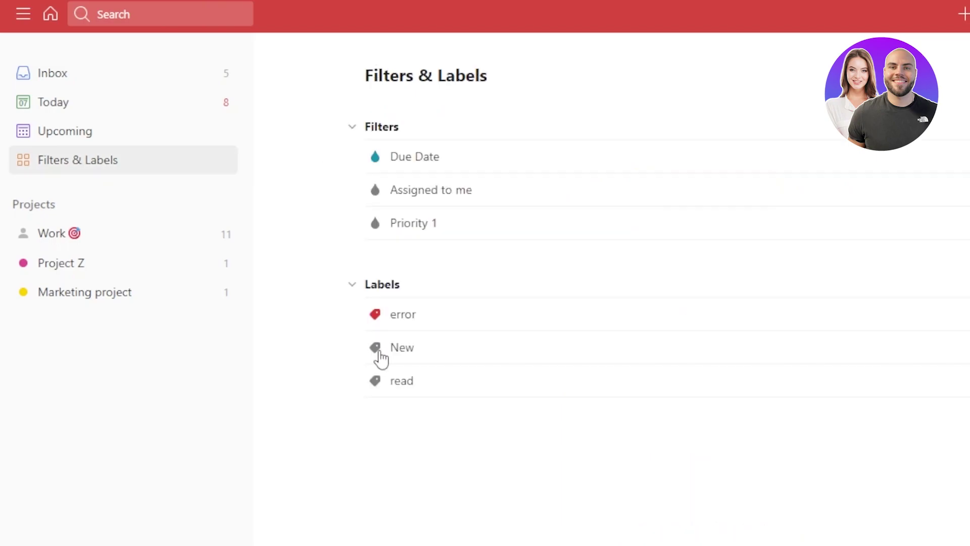
{"action": "left_click", "coordinate": [529, 328]}
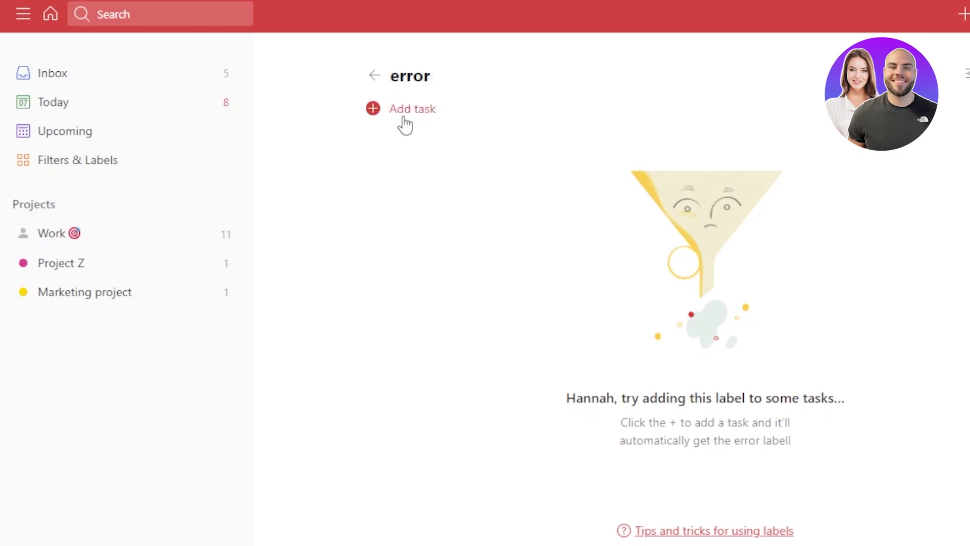
- Go from Today to Upcoming and open the Reschedule date picker for overdue tasks
{"action": "left_click", "coordinate": [123, 115]}
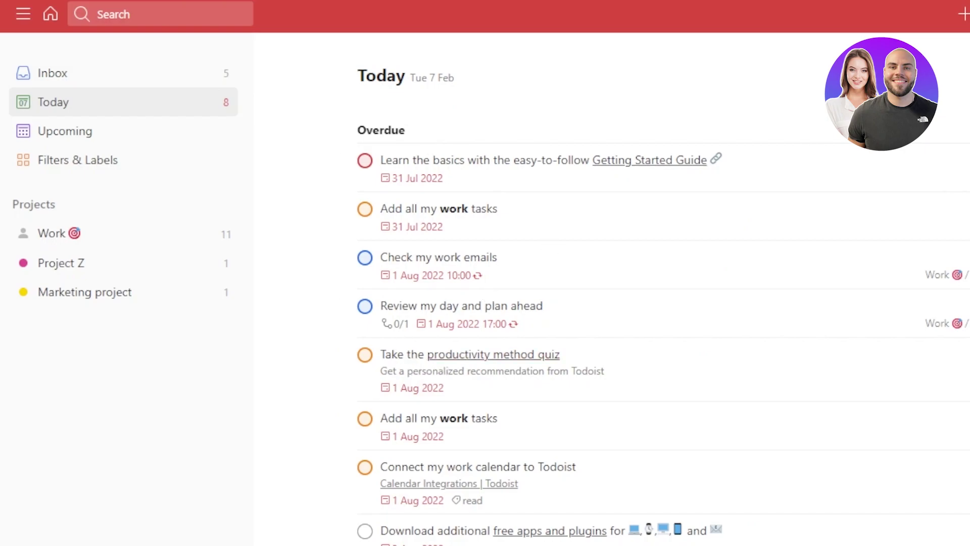
{"action": "scroll", "coordinate": [556, 303], "scroll_direction": "down", "scroll_amount": 4}
{"action": "scroll", "coordinate": [556, 303], "scroll_direction": "up", "scroll_amount": 4}
{"action": "left_click", "coordinate": [91, 142]}
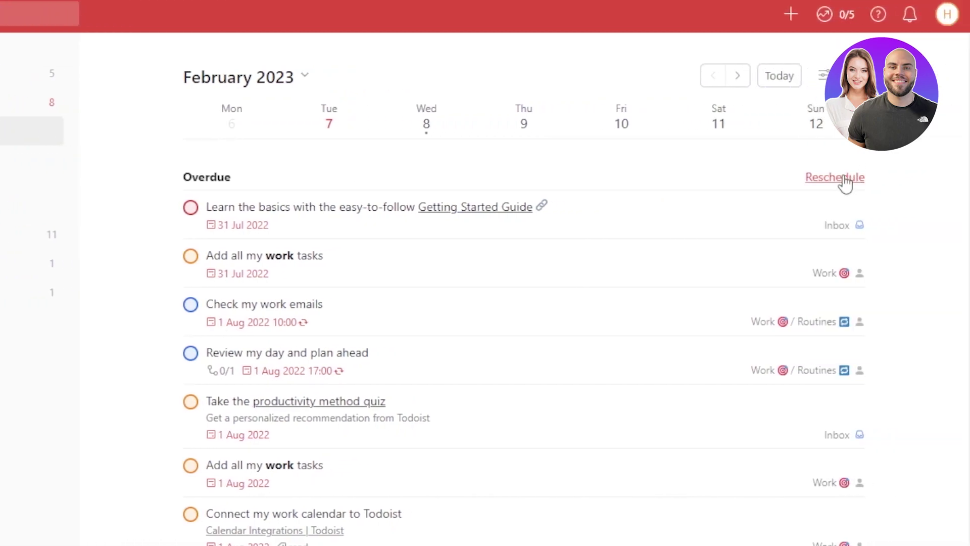
{"action": "left_click", "coordinate": [847, 176]}
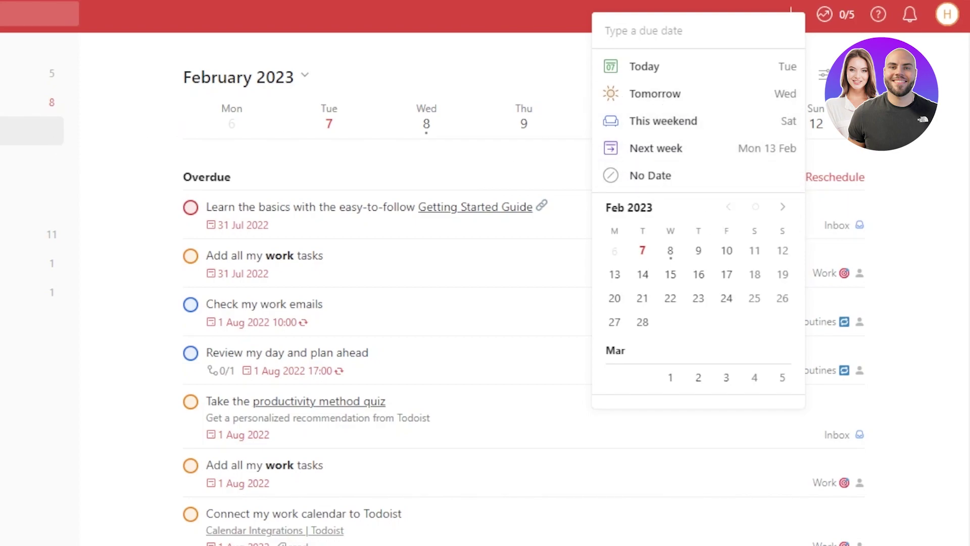
- Cancel rescheduling, open the Inbox, and dismiss the Comments upgrade prompt
{"action": "key", "text": "Escape"}
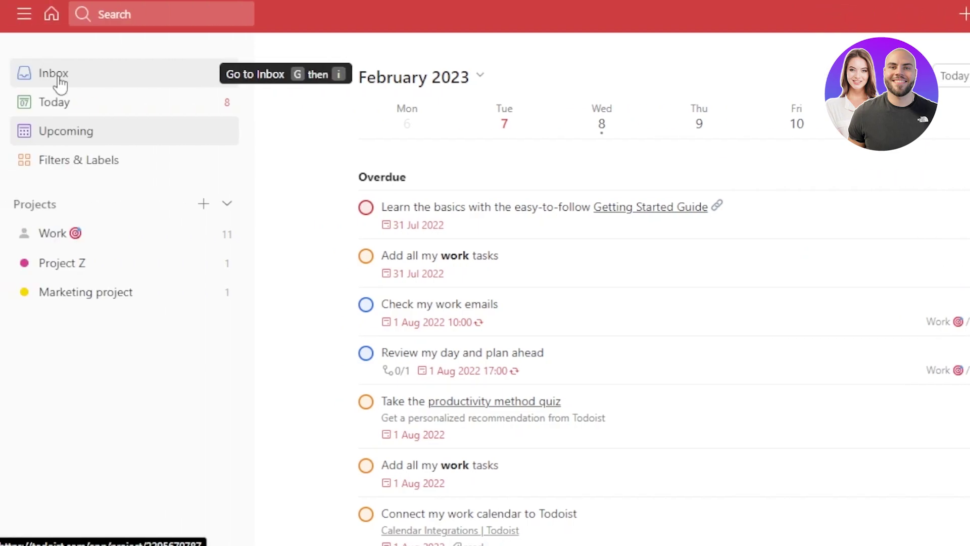
{"action": "left_click", "coordinate": [60, 84]}
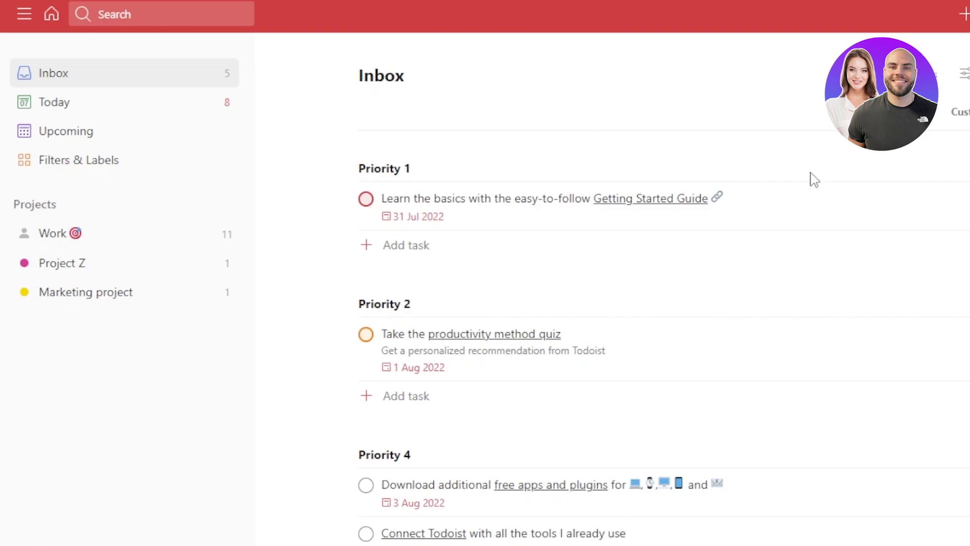
{"action": "scroll", "coordinate": [664, 281], "scroll_direction": "down", "scroll_amount": 5}
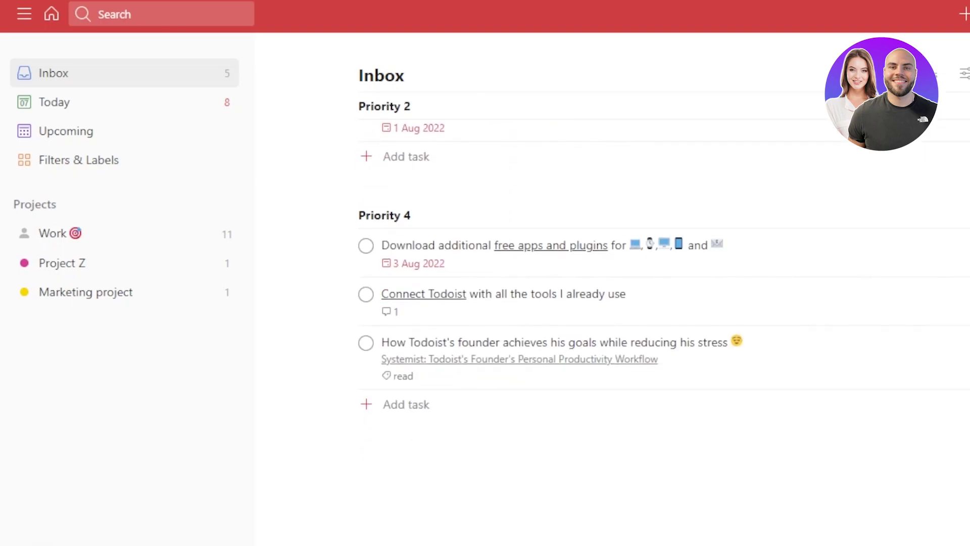
{"action": "scroll", "coordinate": [660, 281], "scroll_direction": "up", "scroll_amount": 5}
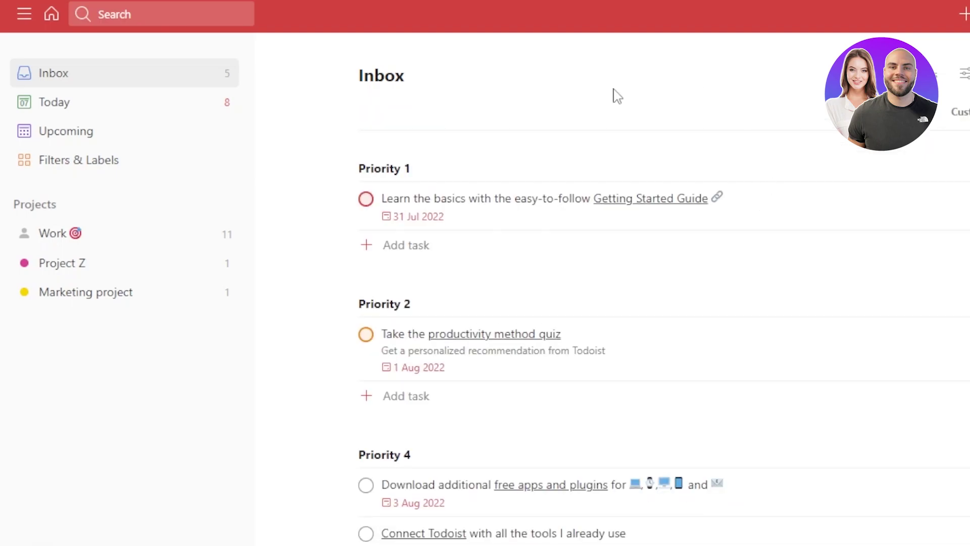
{"action": "left_click", "coordinate": [881, 81]}
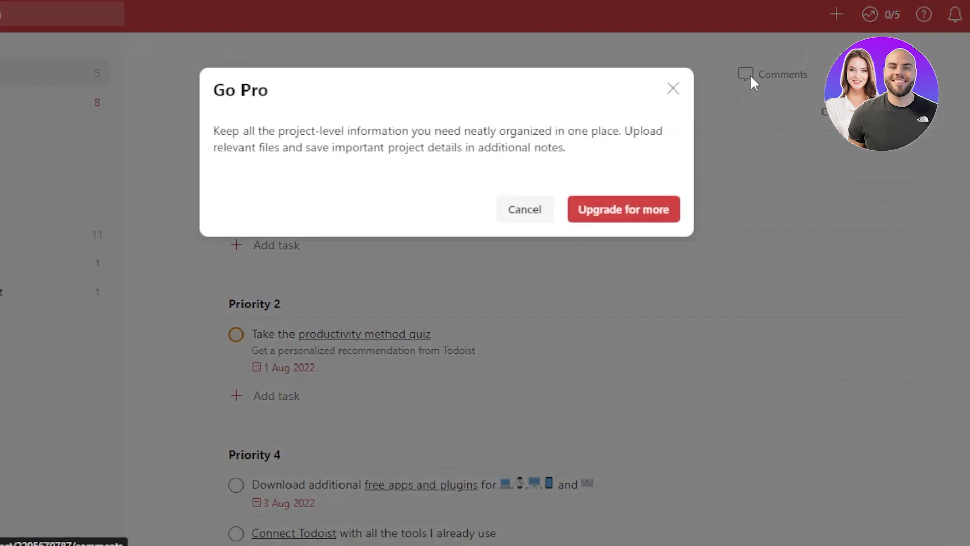
{"action": "left_click", "coordinate": [674, 89]}
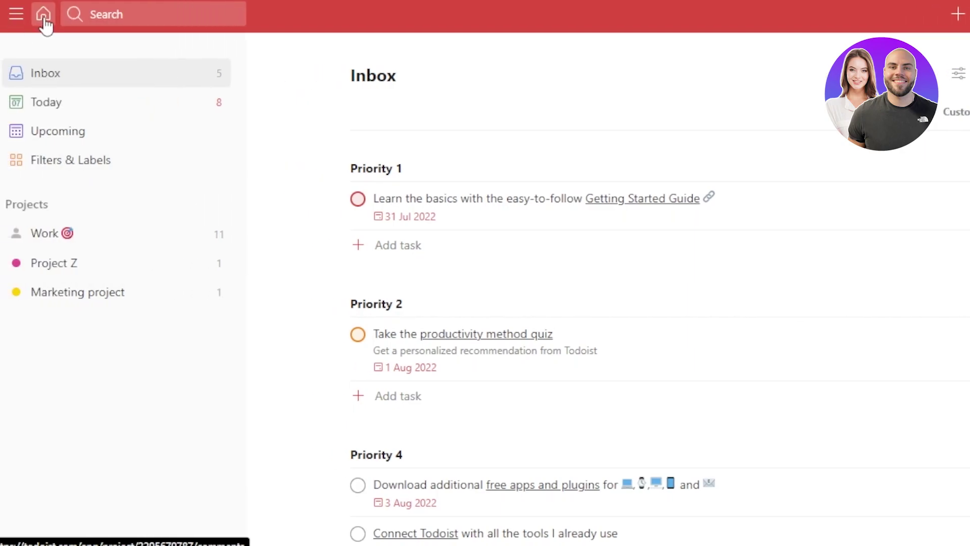
- Go Home, toggle Projects, then view the Project Z, Marketing project and Work boards
{"action": "left_click", "coordinate": [44, 20]}
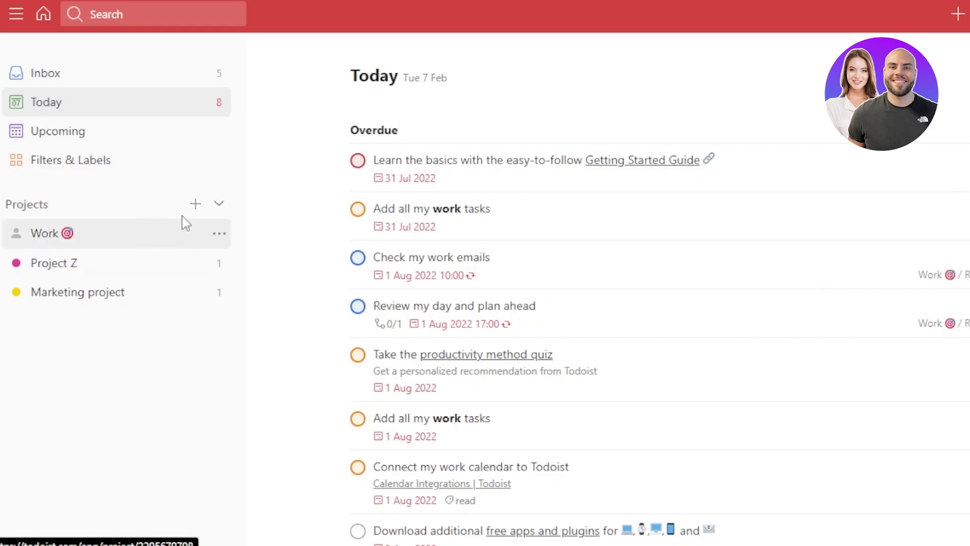
{"action": "left_click", "coordinate": [220, 207]}
{"action": "left_click", "coordinate": [220, 207]}
{"action": "left_click", "coordinate": [86, 271]}
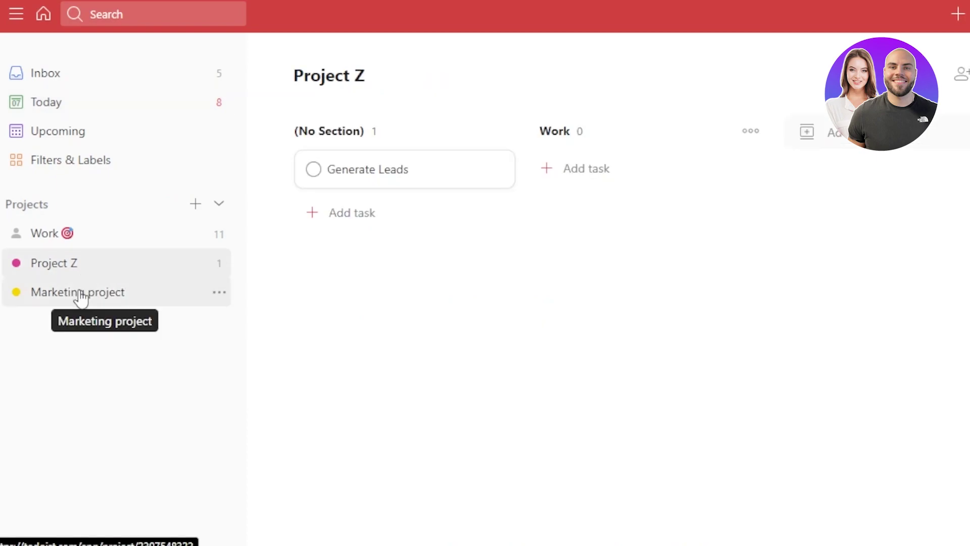
{"action": "left_click", "coordinate": [79, 296]}
{"action": "left_click", "coordinate": [83, 234]}
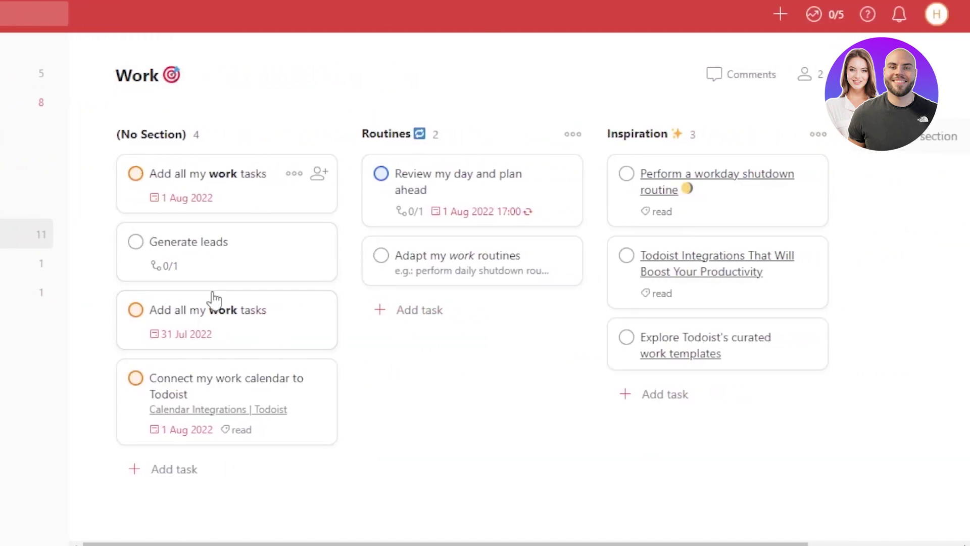
{"action": "scroll", "coordinate": [228, 543], "scroll_direction": "right", "scroll_amount": 4}
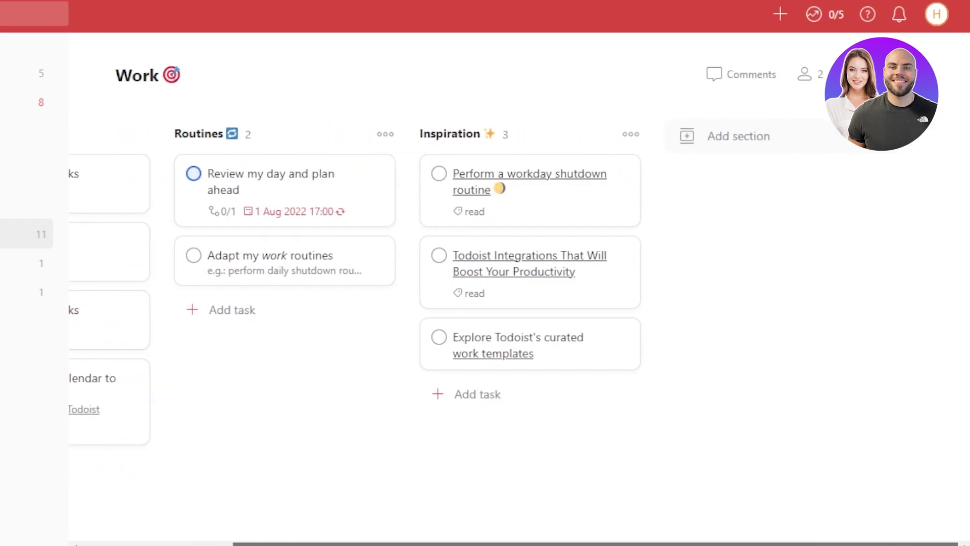
{"action": "scroll", "coordinate": [228, 543], "scroll_direction": "left", "scroll_amount": 4}
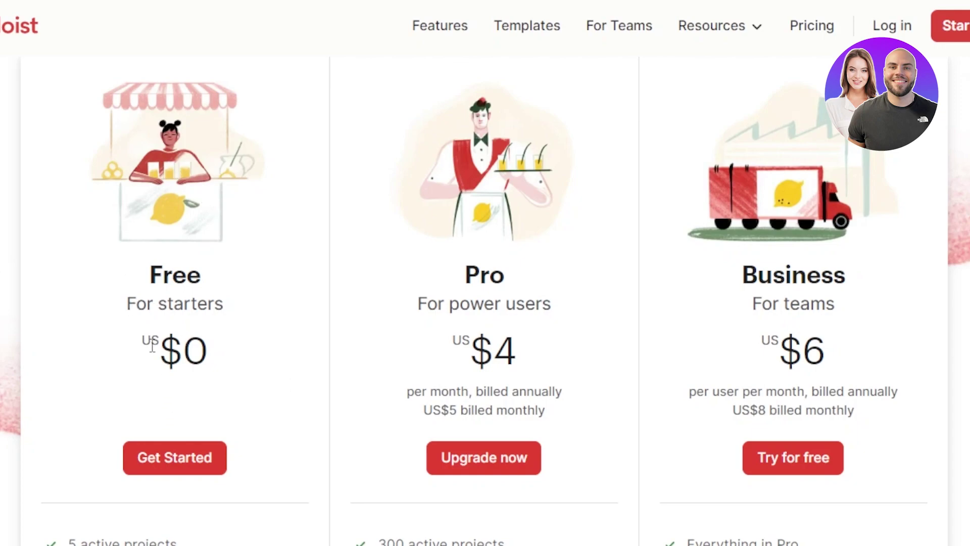
- Highlight the Free $0, Pro $4 and Business $6 plan prices, then scroll the feature lists
{"action": "left_click_drag", "start_coordinate": [152, 347], "coordinate": [221, 357]}
{"action": "left_click_drag", "start_coordinate": [469, 346], "coordinate": [536, 363]}
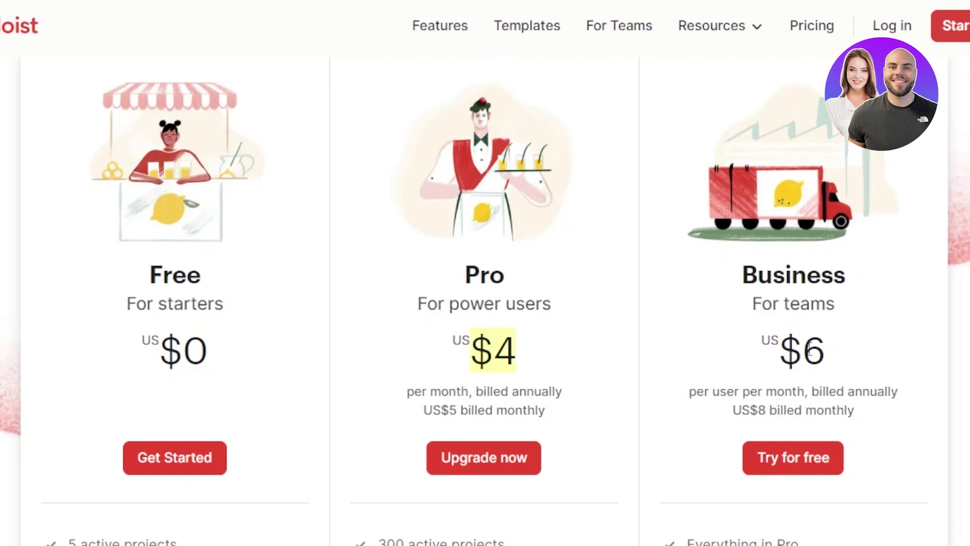
{"action": "left_click_drag", "start_coordinate": [775, 342], "coordinate": [865, 348]}
{"action": "scroll", "coordinate": [485, 303], "scroll_direction": "down", "scroll_amount": 5}
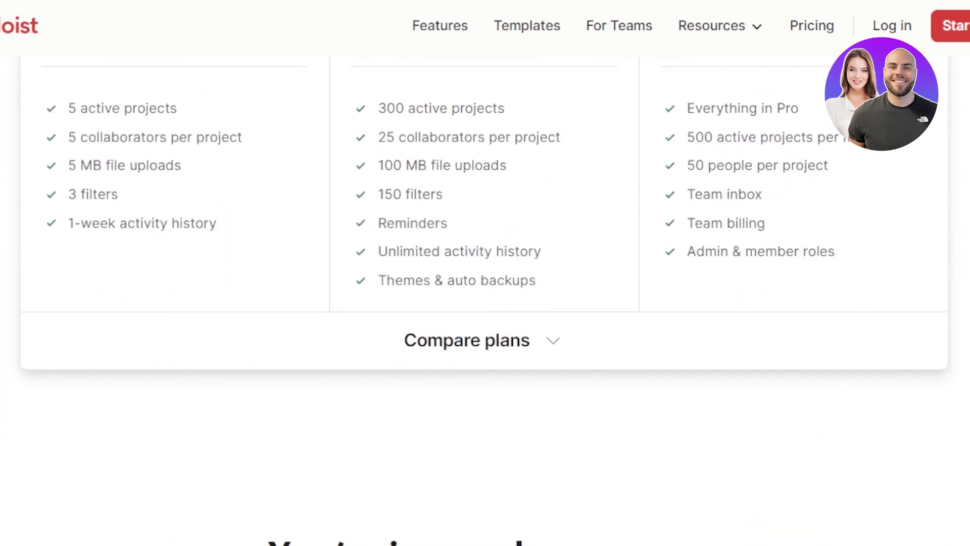
{"action": "scroll", "coordinate": [485, 303], "scroll_direction": "up", "scroll_amount": 10}
{"action": "scroll", "coordinate": [485, 303], "scroll_direction": "down", "scroll_amount": 4}
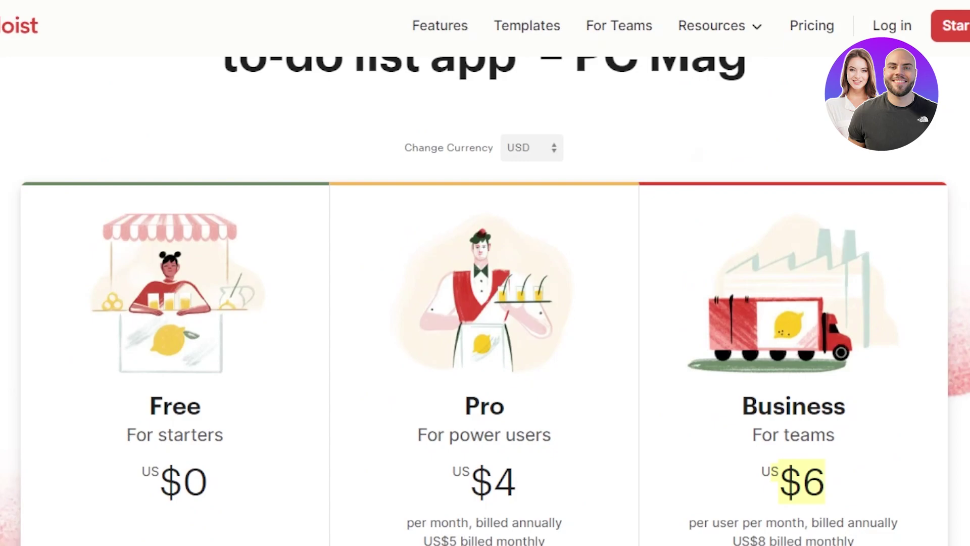
- Switch back to the Chrome window showing the Work project board
{"action": "left_click", "coordinate": [320, 505]}
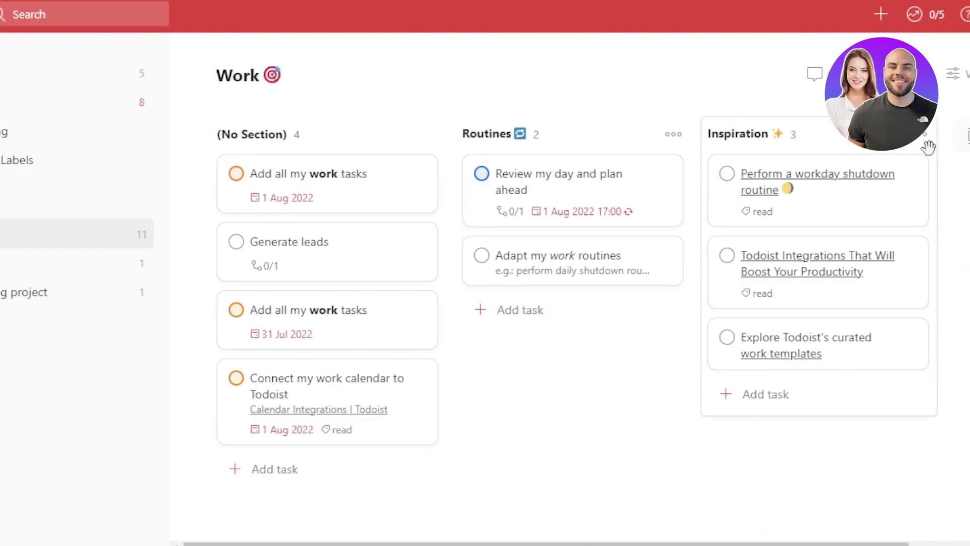